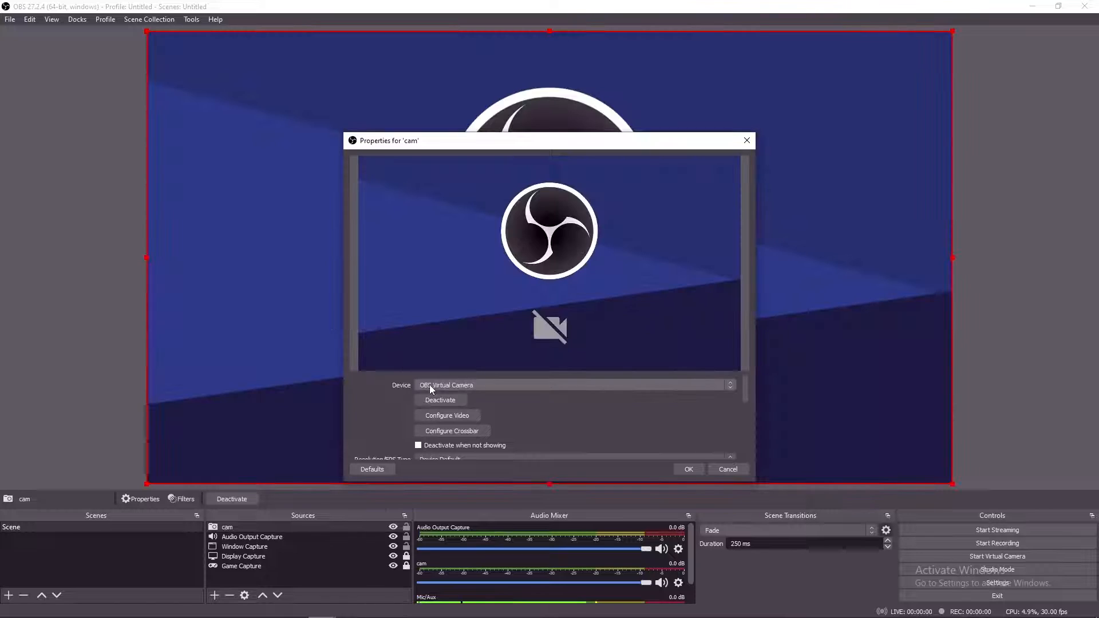
Accept the cam source's properties, then shrink its preview and place it in the canvas's upper-left corner.
left_click(689, 469)
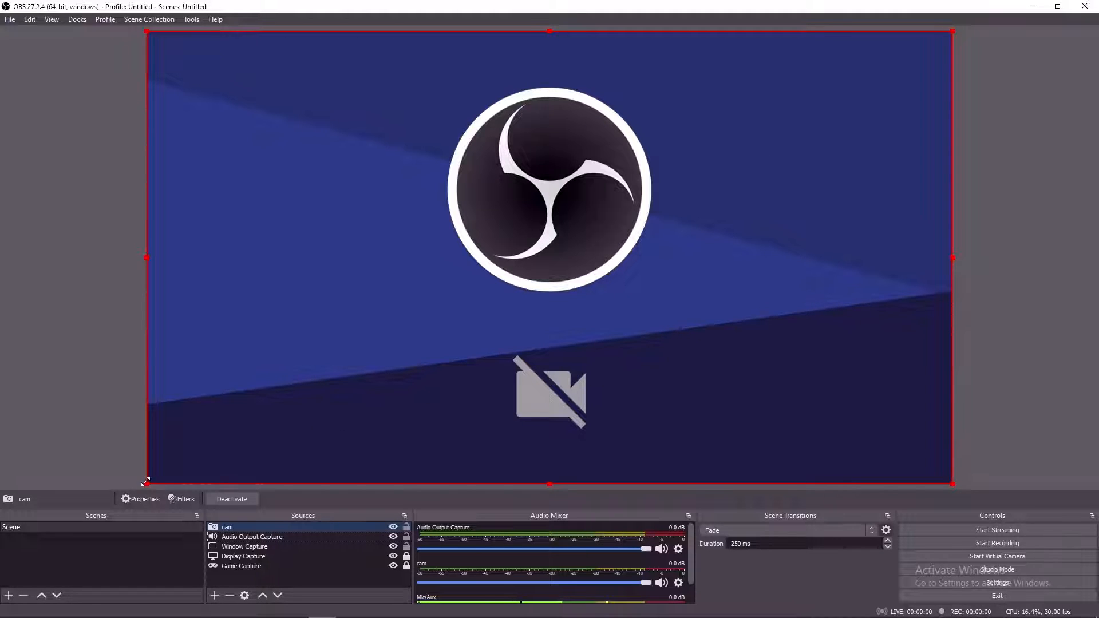
left_click_drag(146, 483, 848, 109)
left_click_drag(837, 70, 223, 75)
left_click(81, 193)
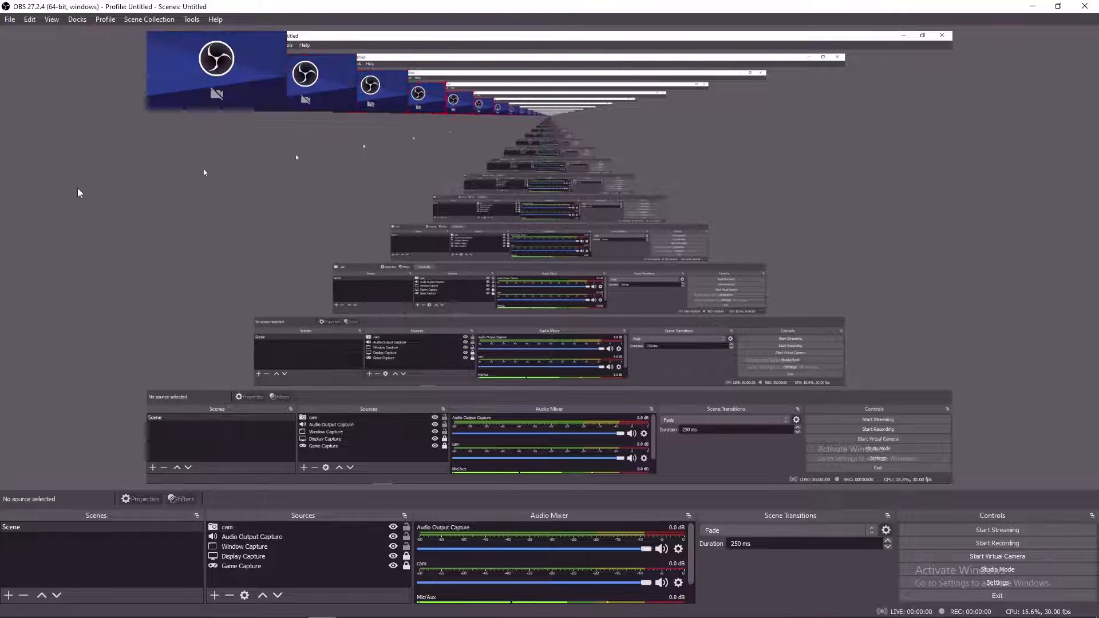
left_click(214, 595)
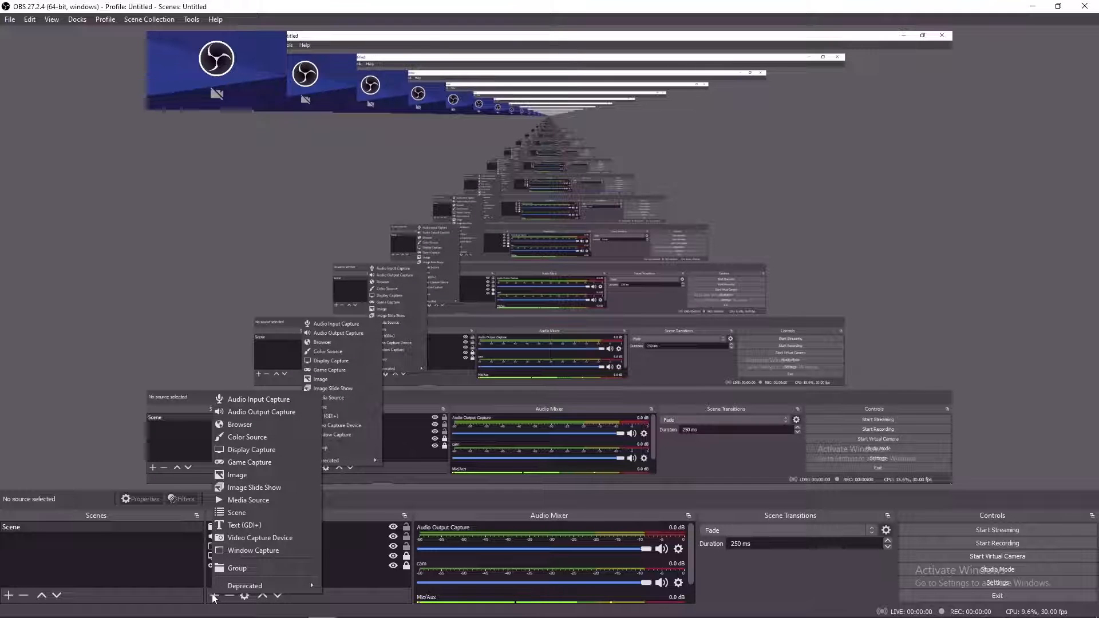
left_click(173, 596)
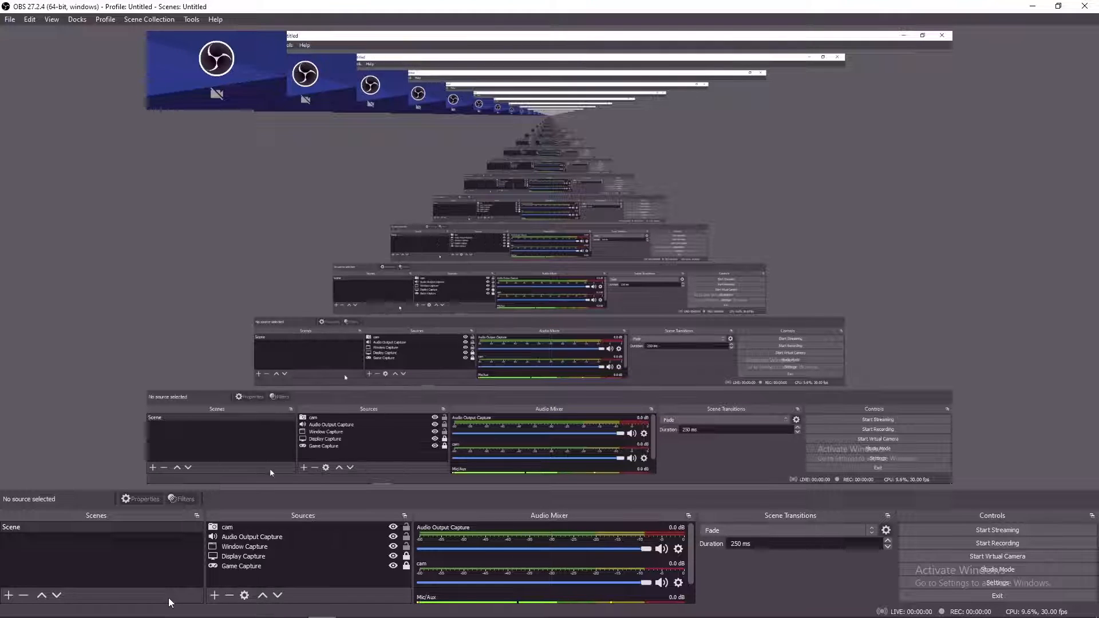
left_click(214, 599)
left_click(166, 579)
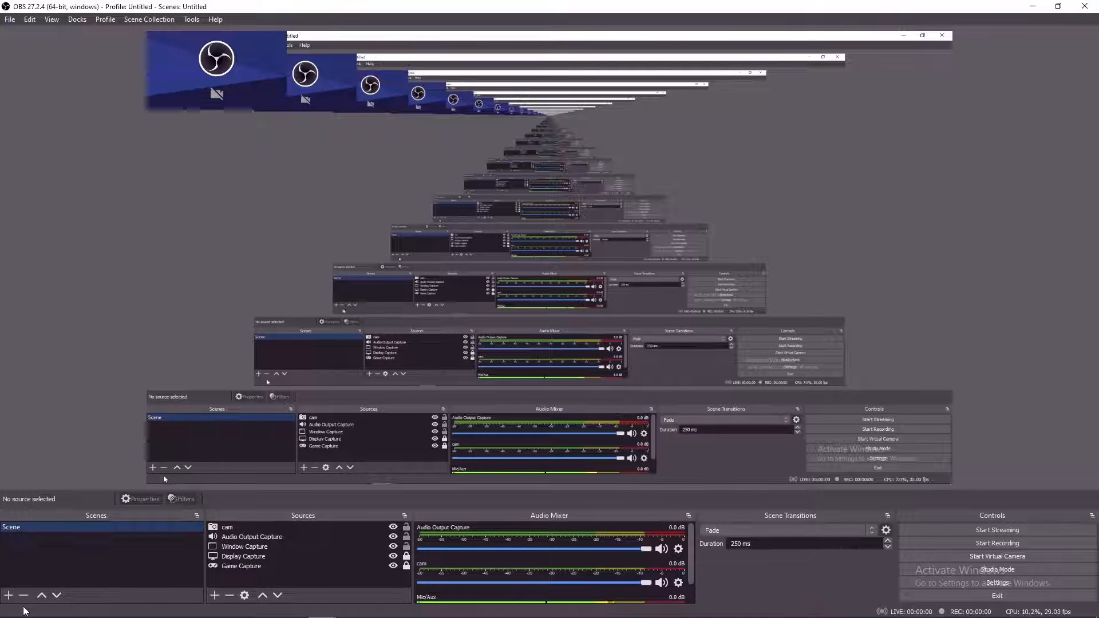
Add a new Video Capture Device source named "camv 2" to the scene.
left_click(216, 596)
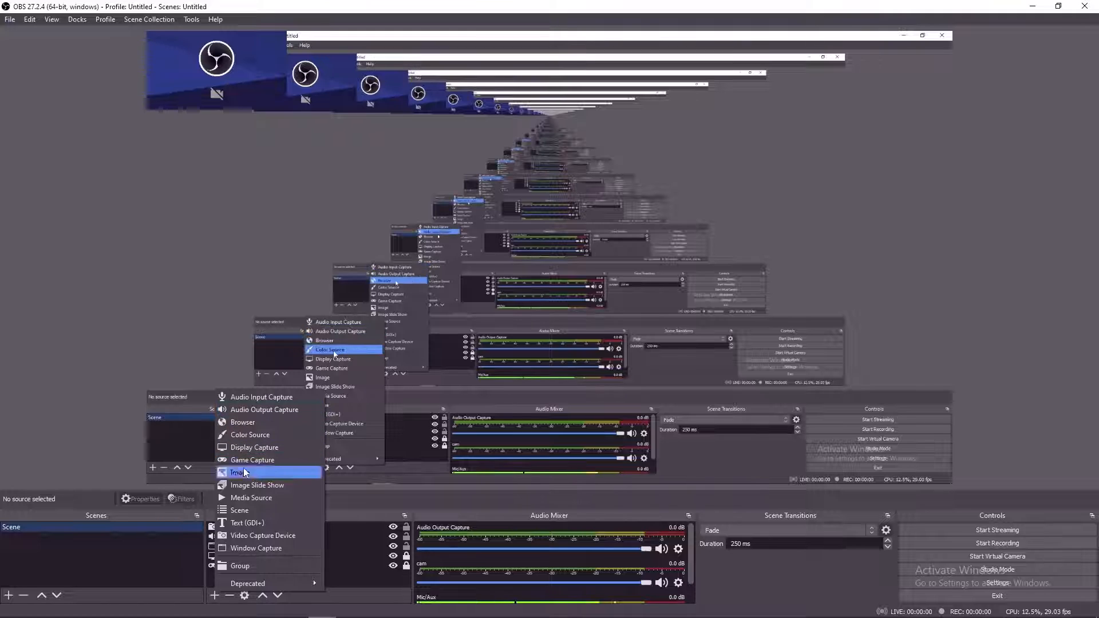
left_click(247, 535)
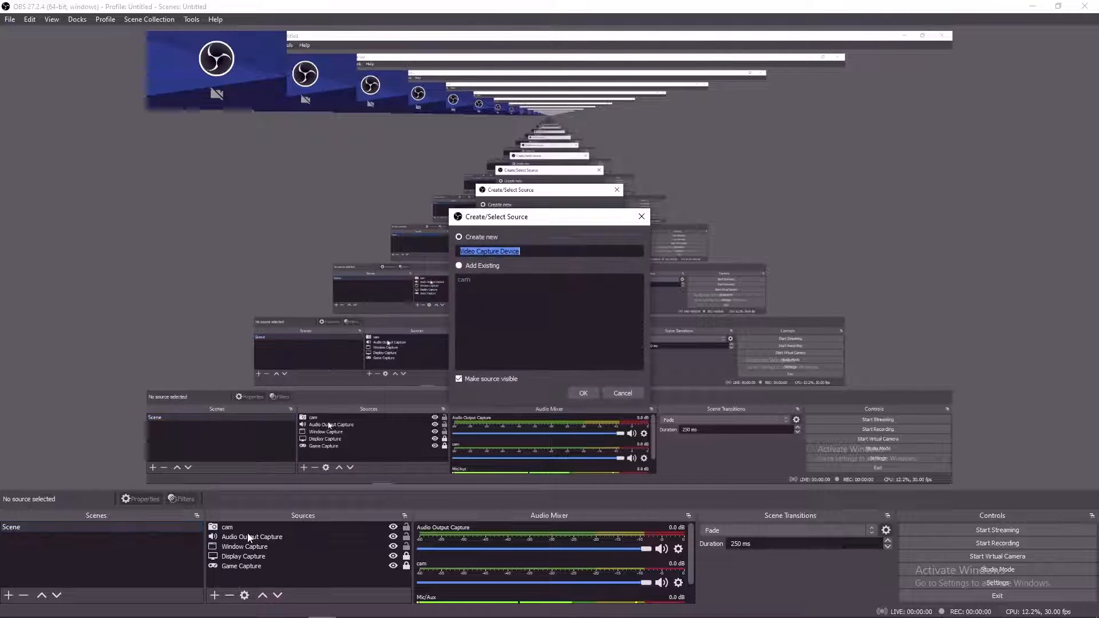
key("BackSpace")
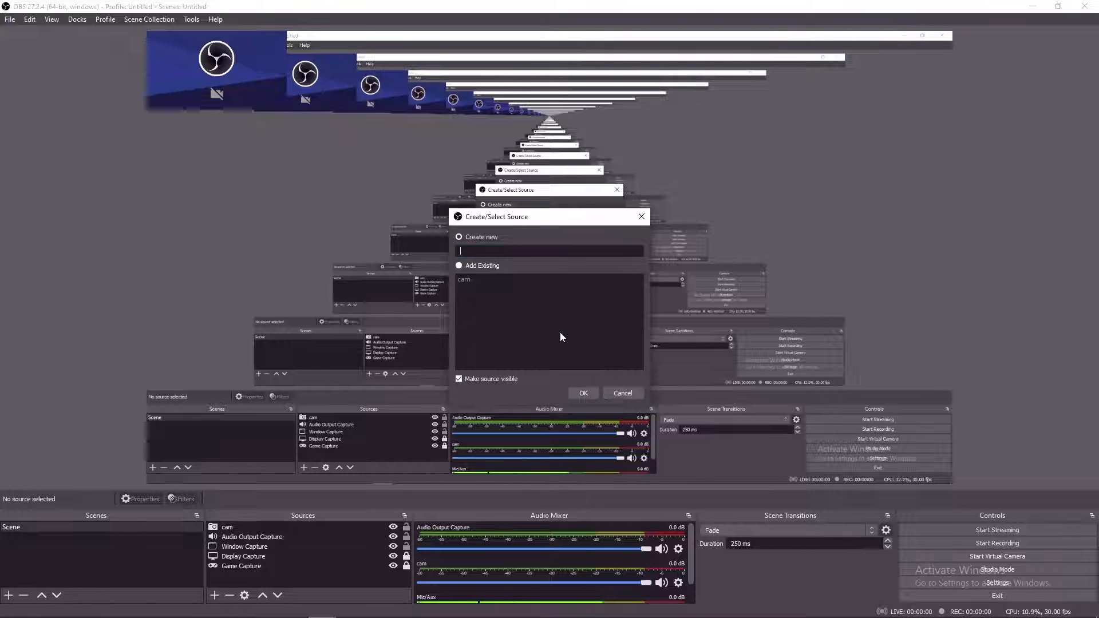
type("cam")
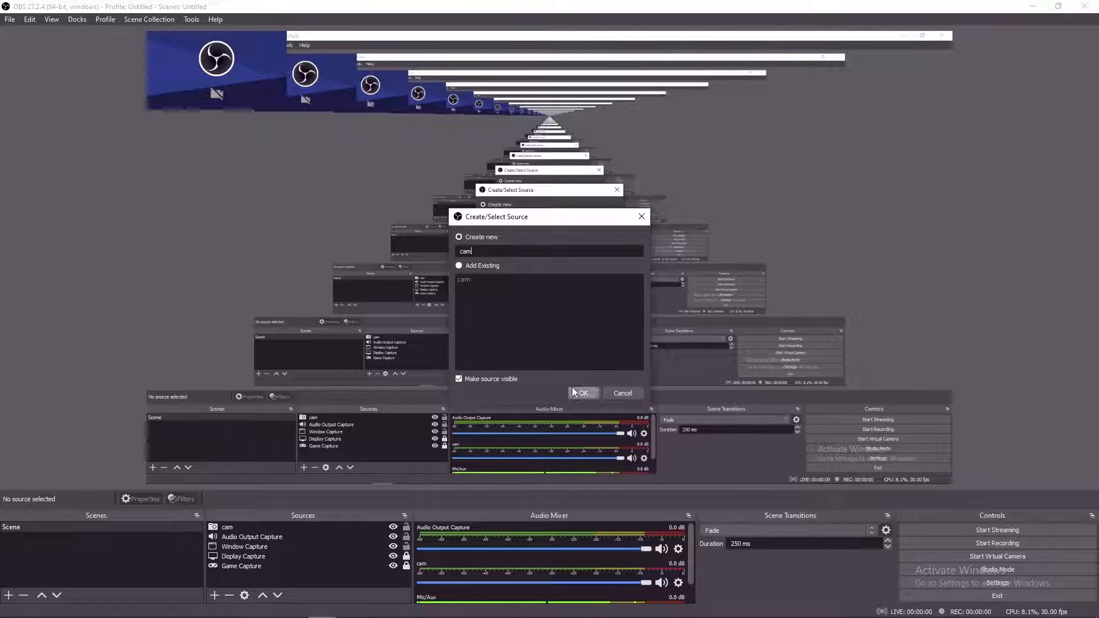
type("v 2")
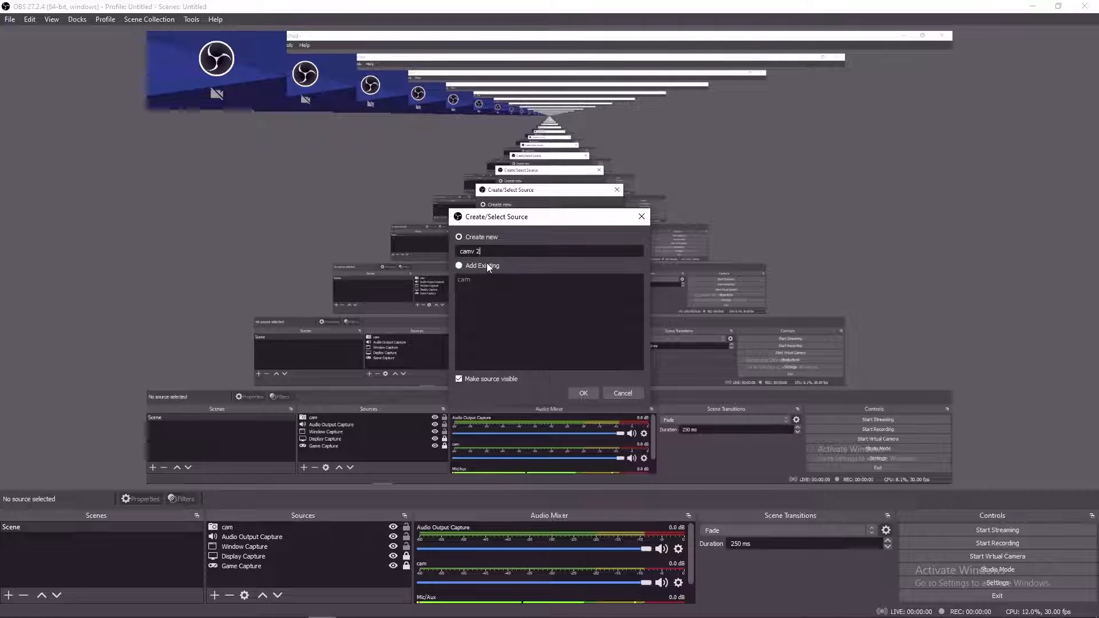
left_click(583, 393)
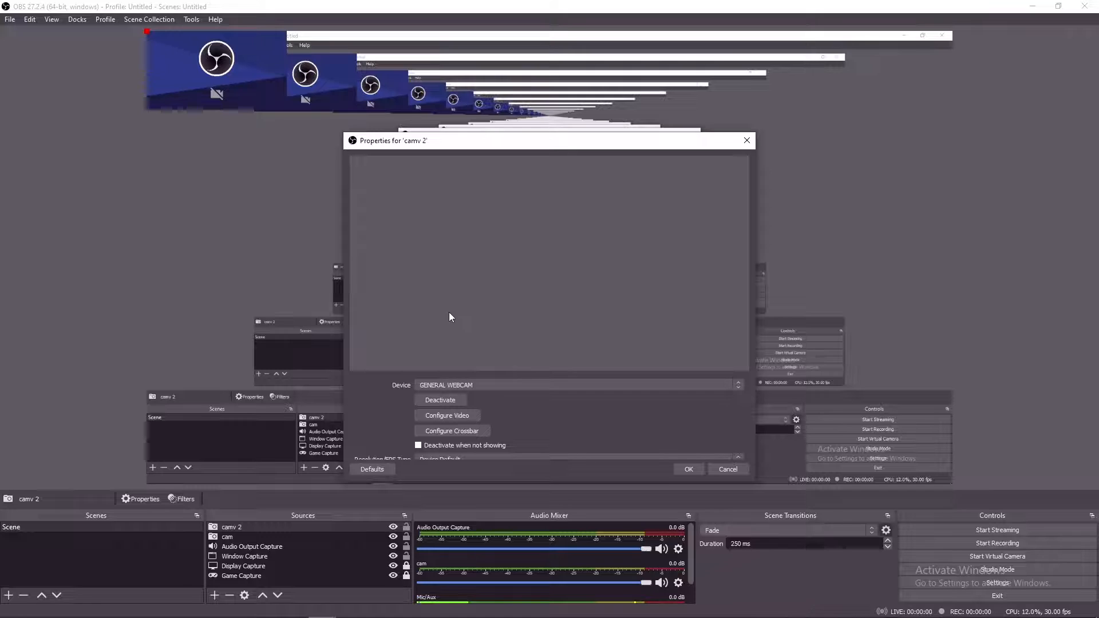
Set the camv 2 source's device to OBS Virtual Camera and accept its properties.
left_click(451, 385)
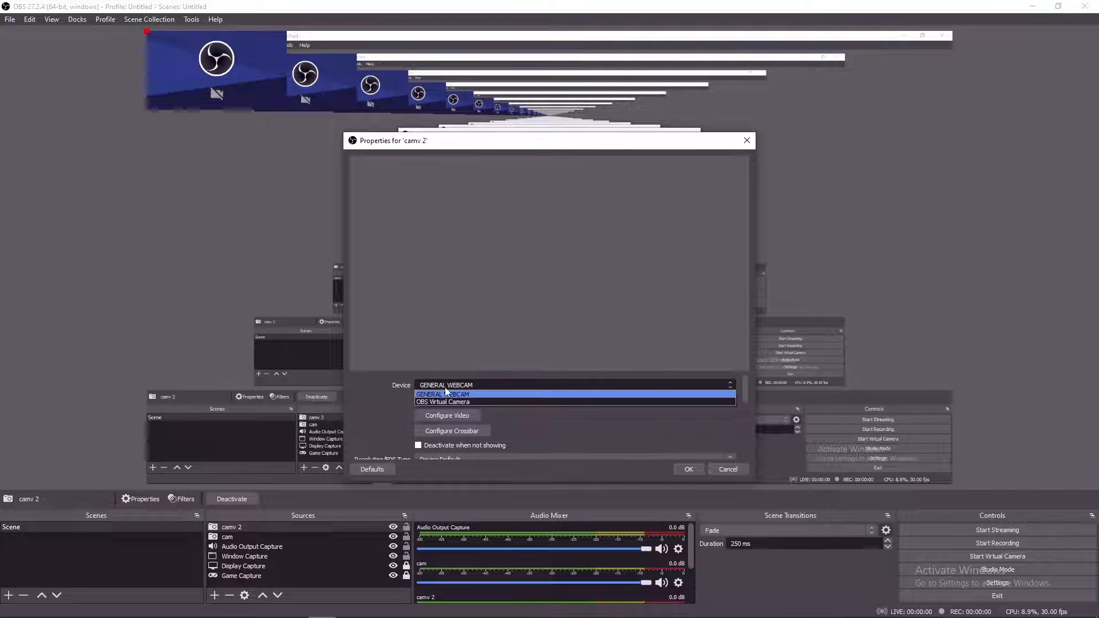
left_click(438, 402)
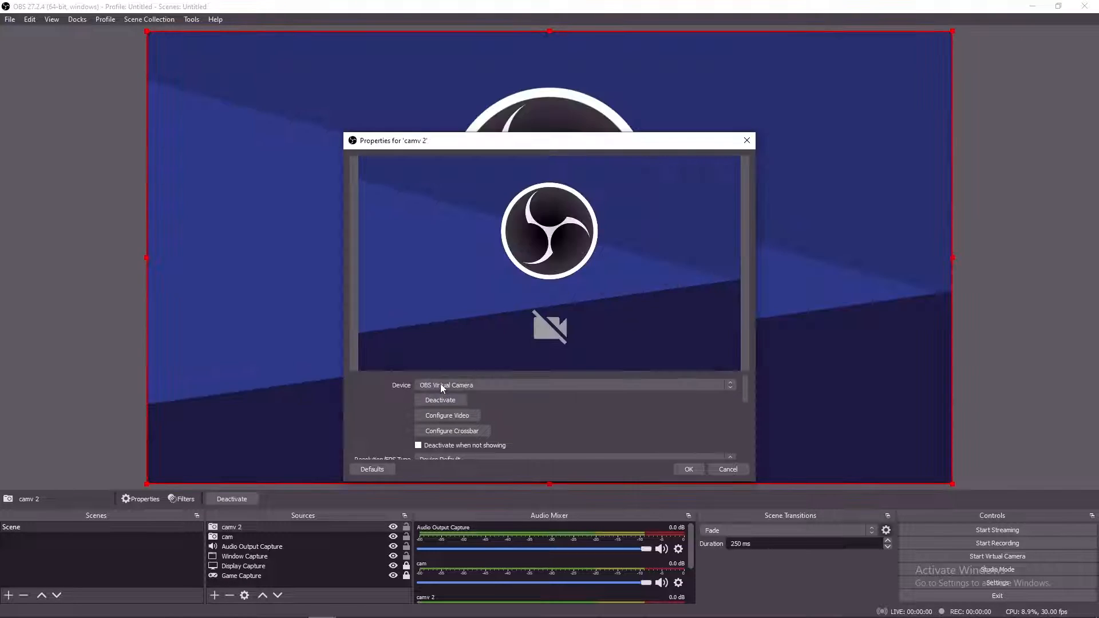
left_click(686, 470)
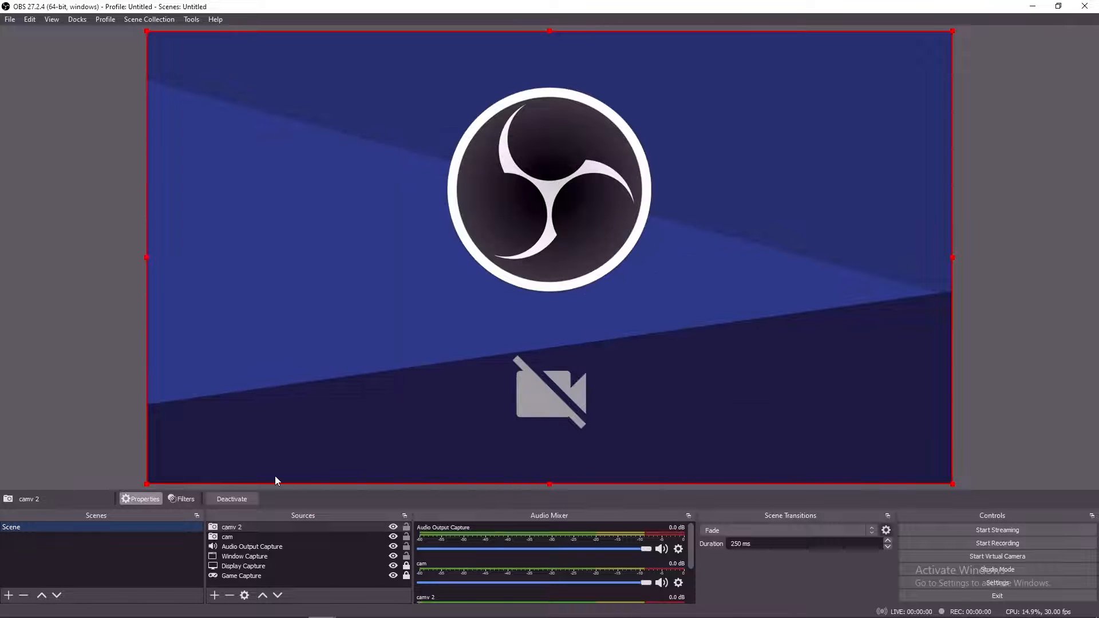
Shrink the camv 2 source and place it directly below the first camera along the canvas's left edge.
left_click_drag(175, 478, 806, 84)
left_click(816, 128)
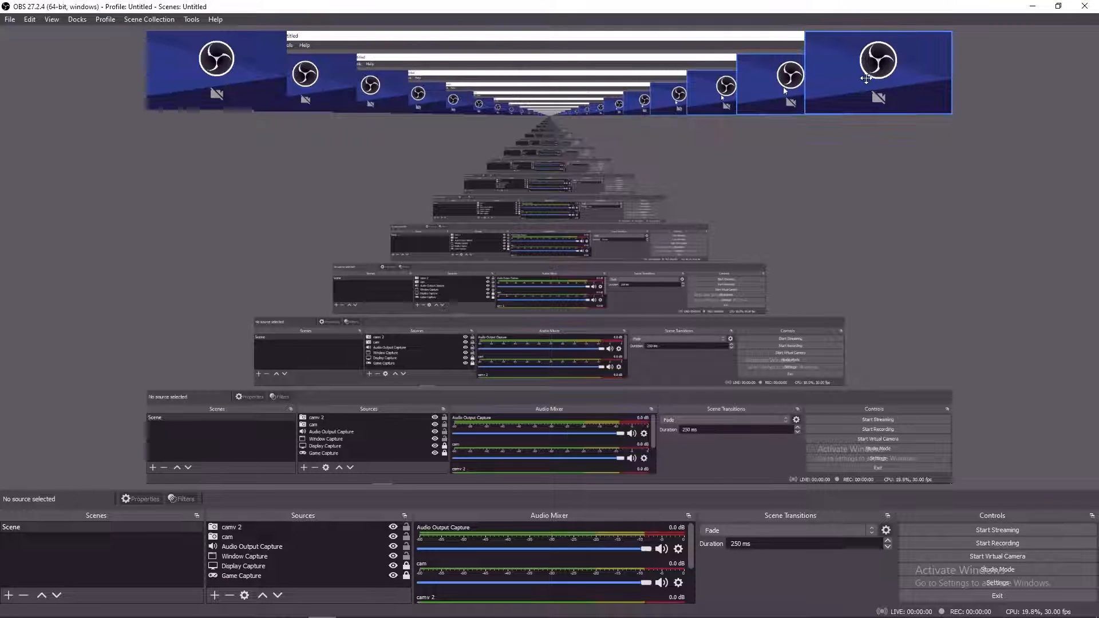
left_click_drag(865, 78, 210, 154)
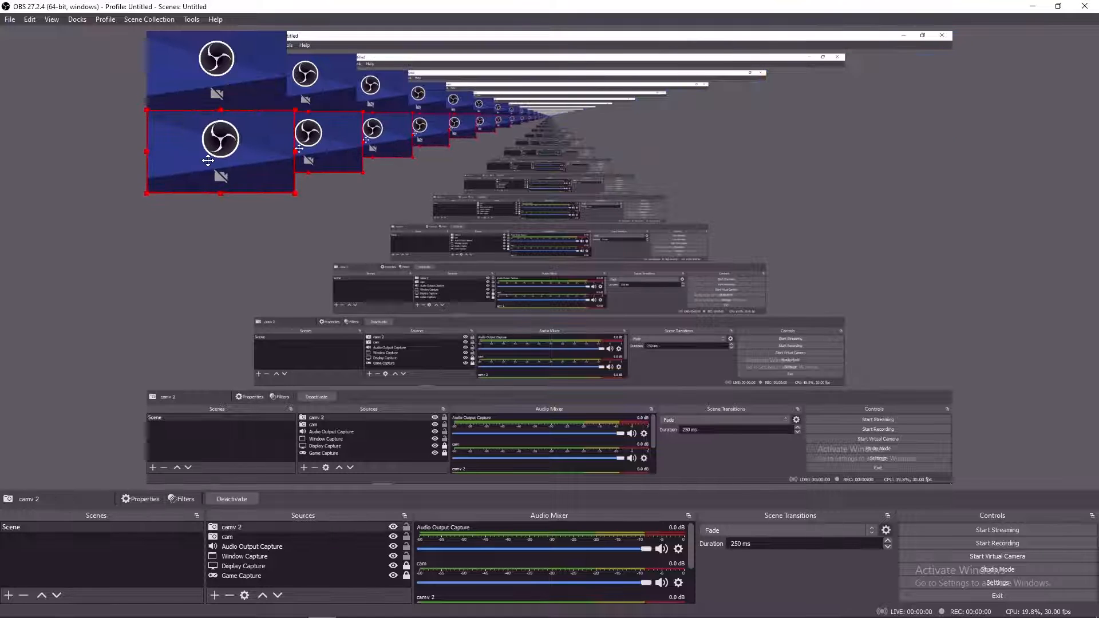
left_click(104, 193)
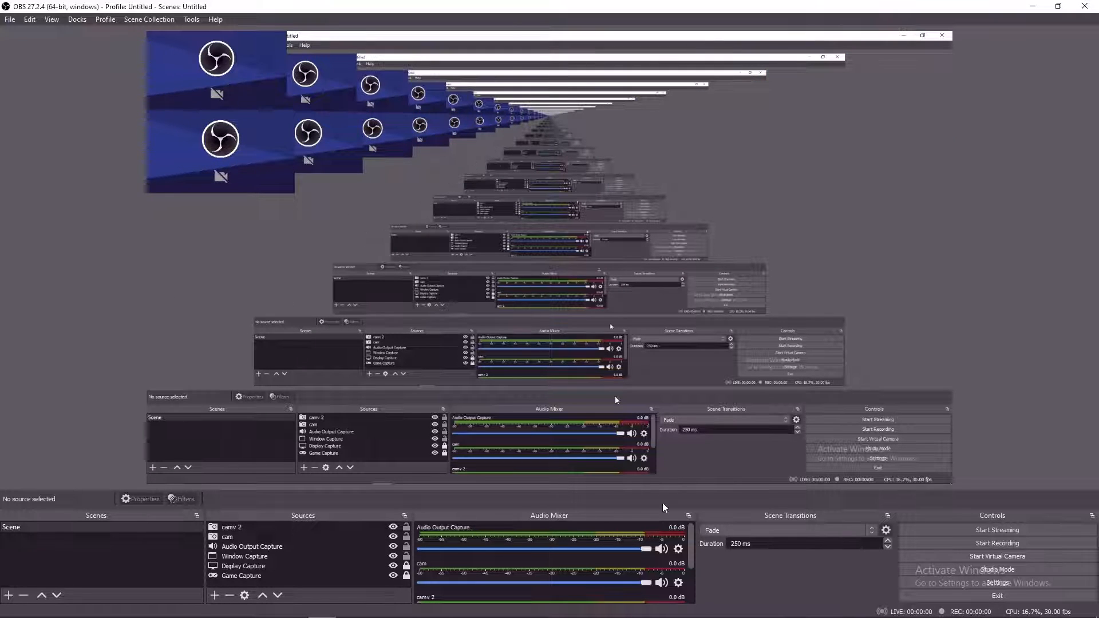
Reduce the camv 2 source slightly to nearly match the first camera's width, keeping it directly below that camera.
left_click(276, 175)
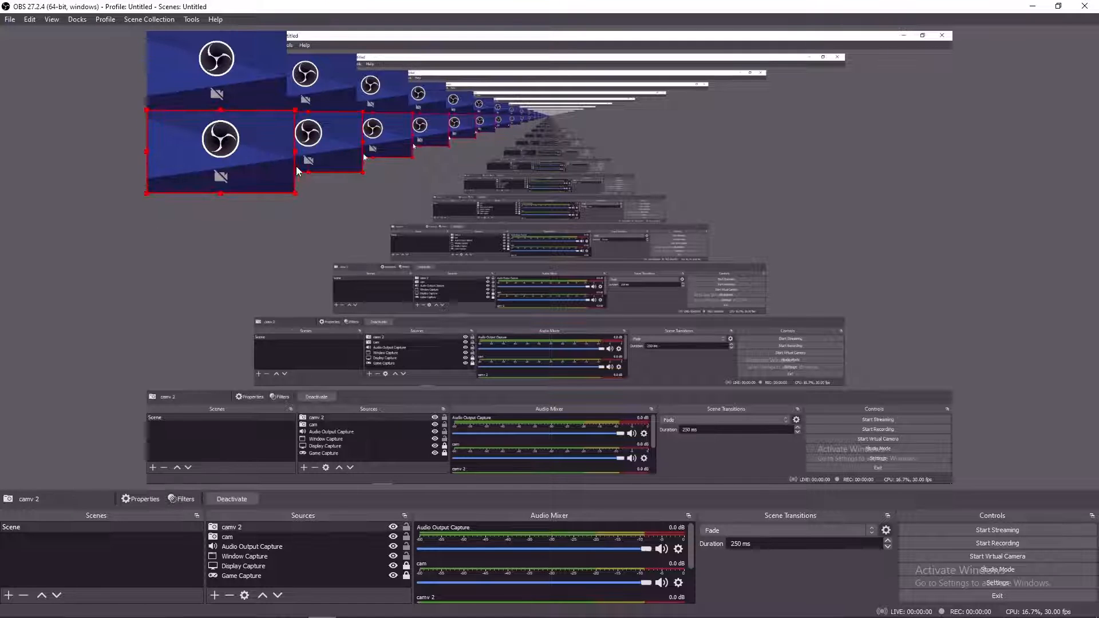
left_click_drag(295, 154, 289, 153)
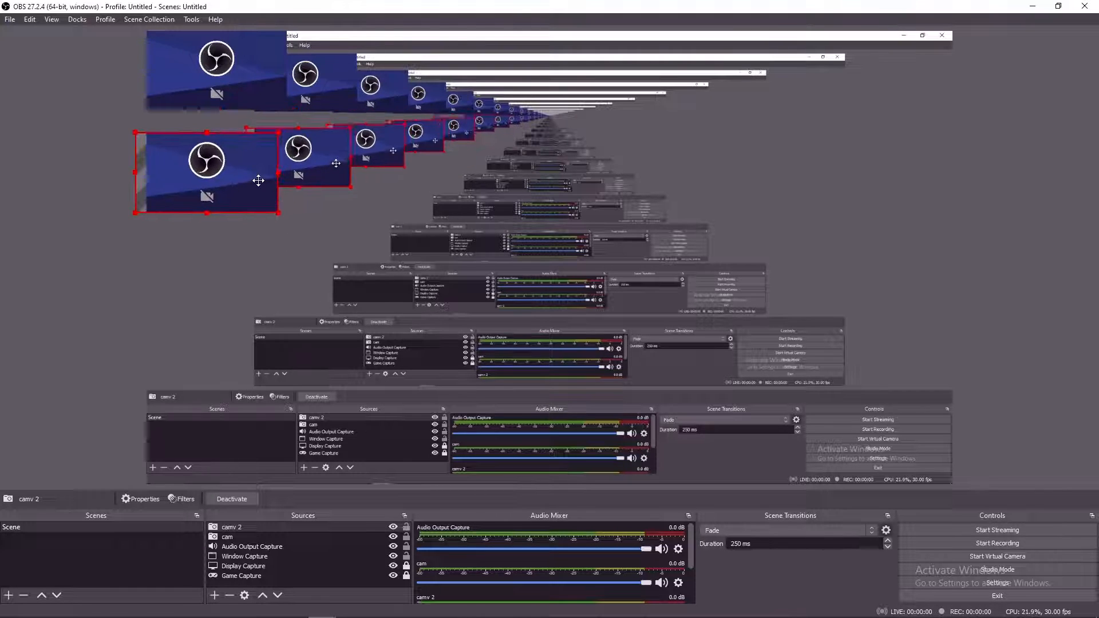
left_click(228, 240)
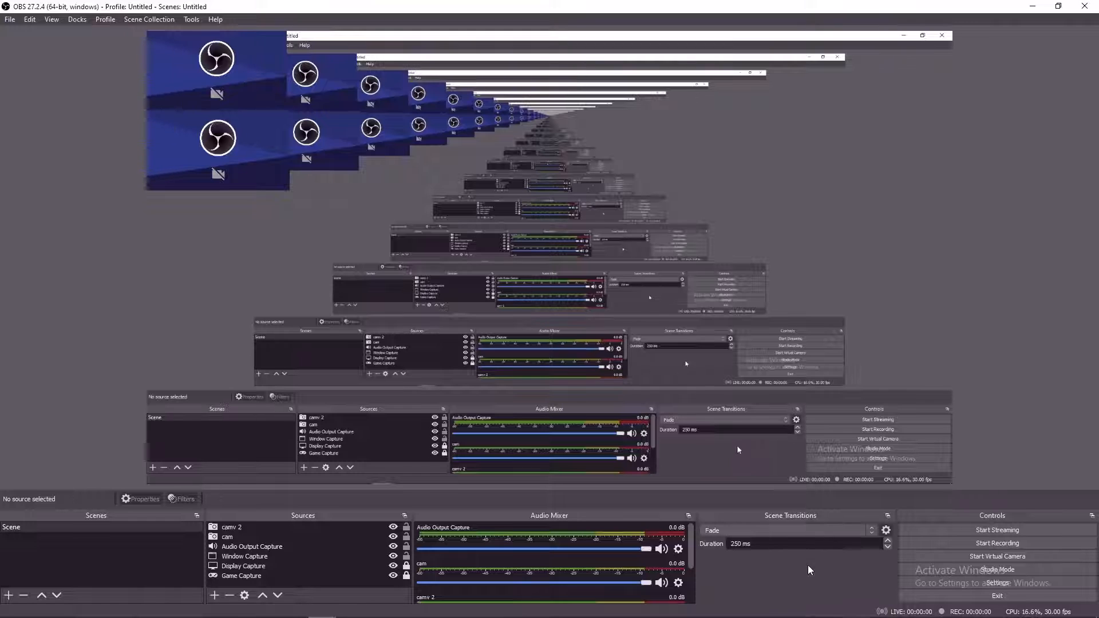
Open the general settings and look through the available interface languages without changing the selection.
left_click(971, 578)
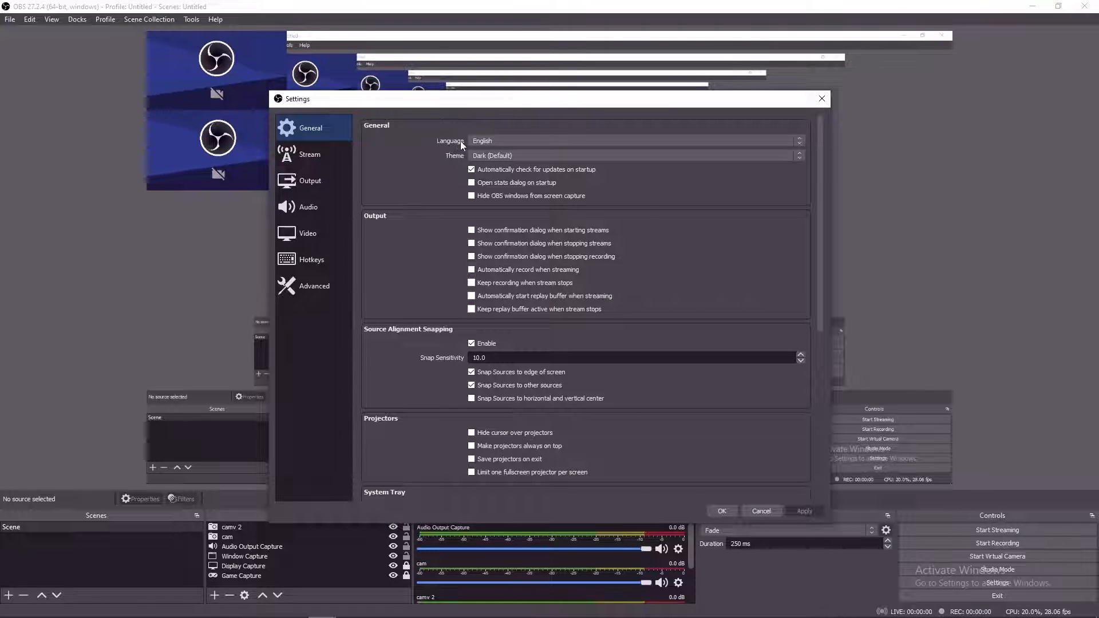
left_click(475, 141)
scroll(495, 192, "down", 5)
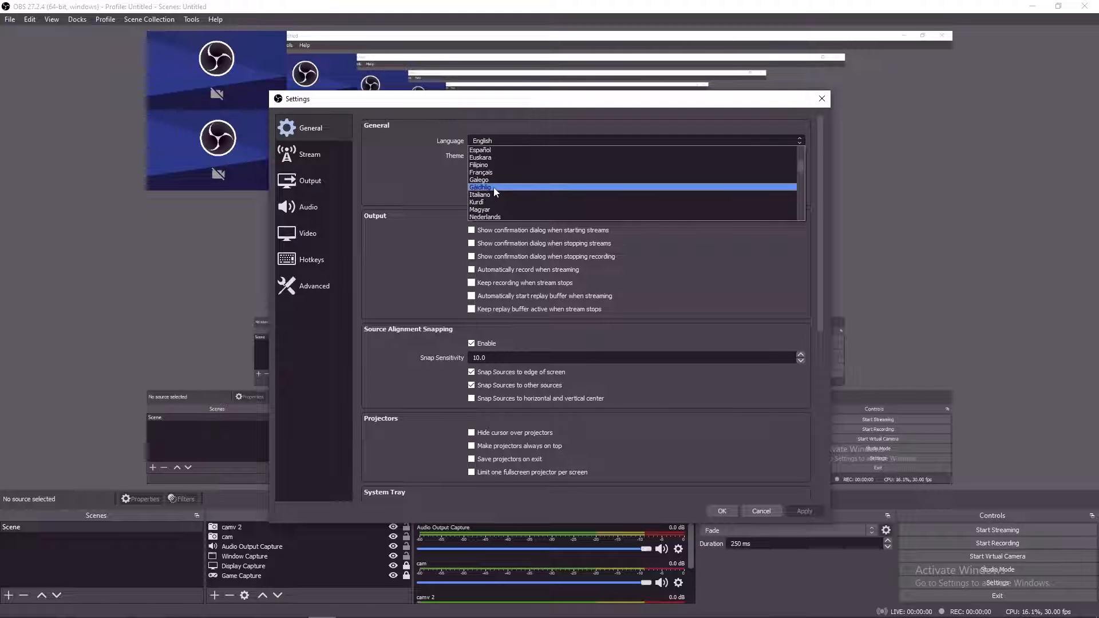
scroll(495, 192, "down", 6)
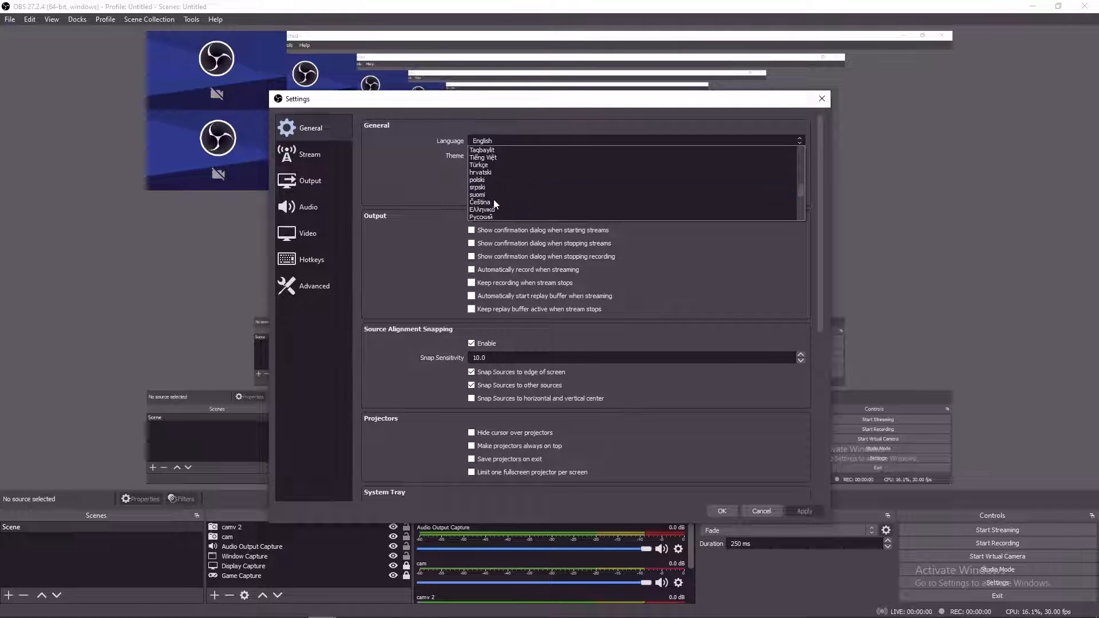
scroll(496, 176, "up", 3)
scroll(498, 175, "down", 3)
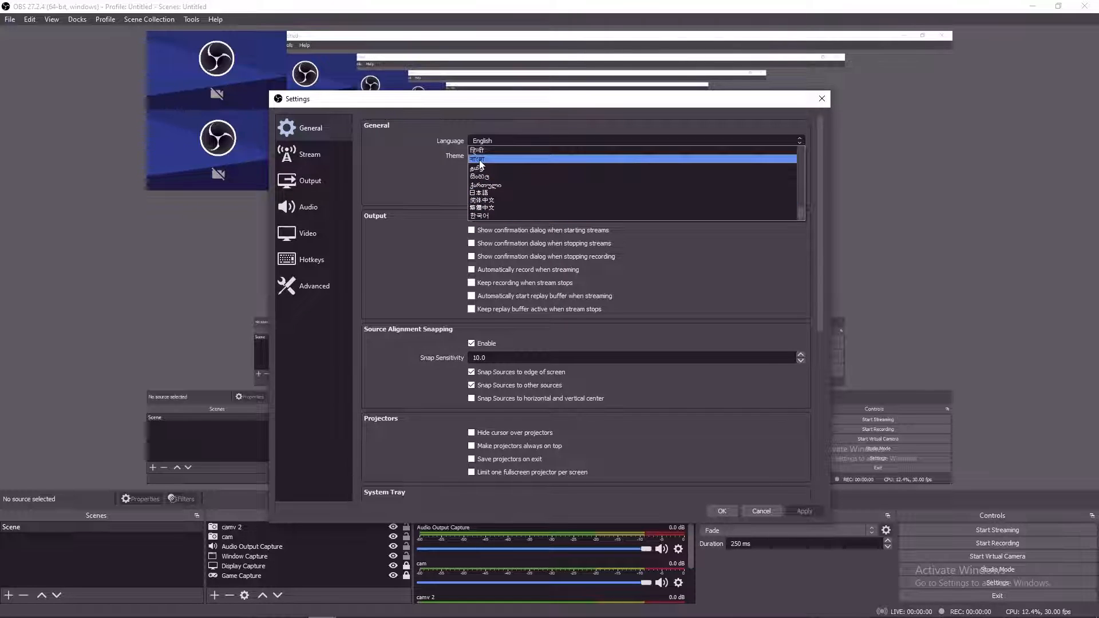
scroll(482, 169, "up", 3)
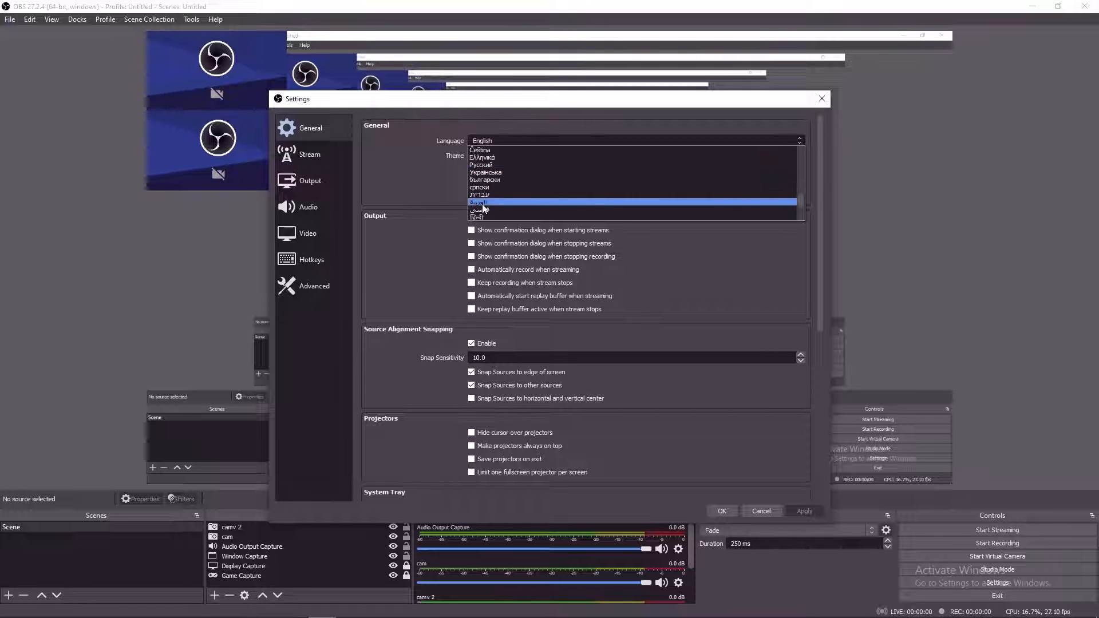
scroll(484, 207, "up", 10)
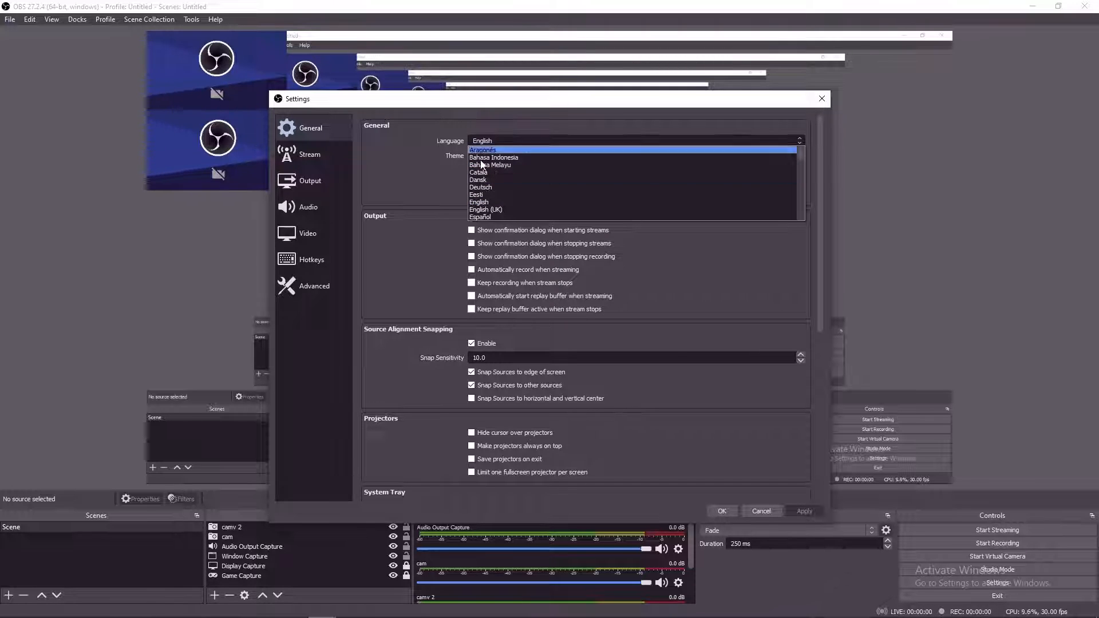
left_click(380, 208)
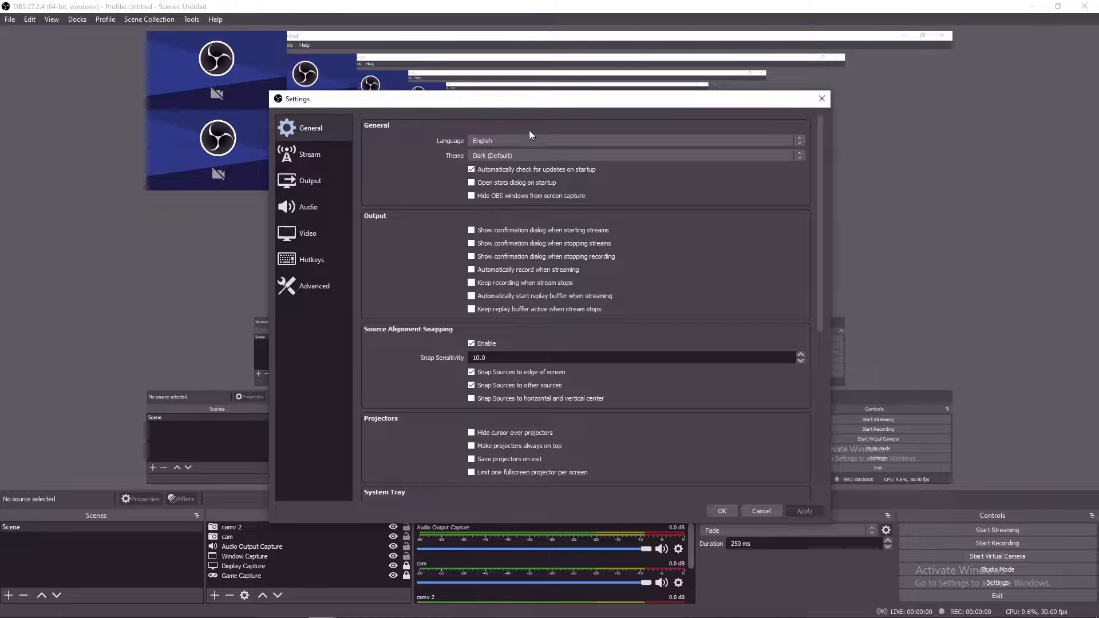
Review the available interface themes and choose Dark (Default).
left_click(513, 157)
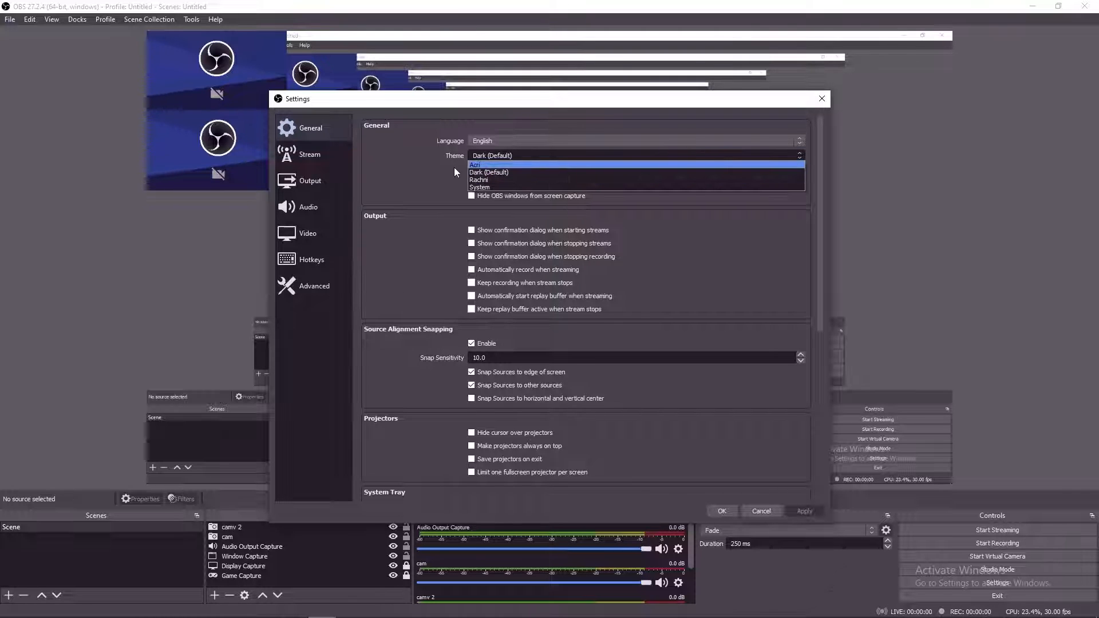
left_click(477, 172)
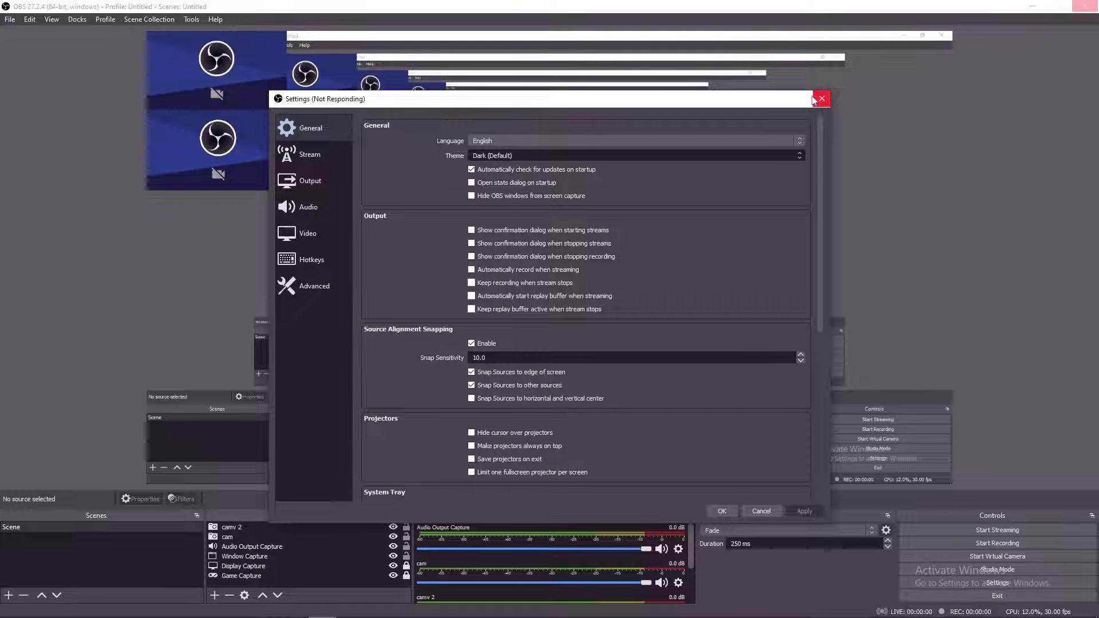
left_click_drag(787, 105, 776, 125)
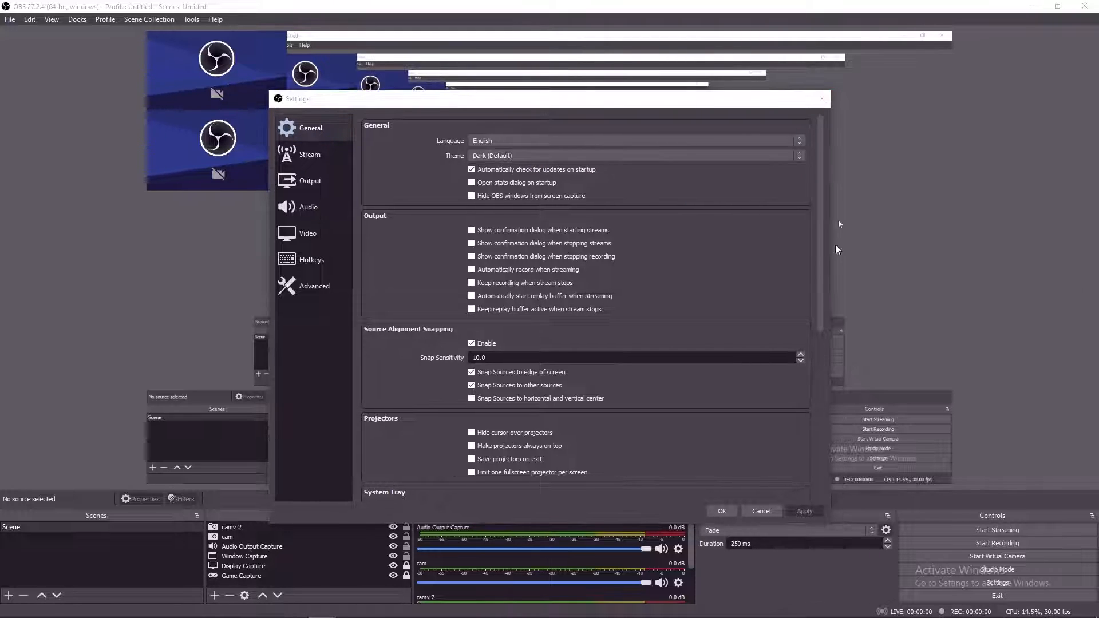
Examine the remaining general settings, from update and output options through snapping, projectors, system tray, preview and studio mode to Multiview.
left_click(471, 169)
left_click_drag(822, 269, 822, 272)
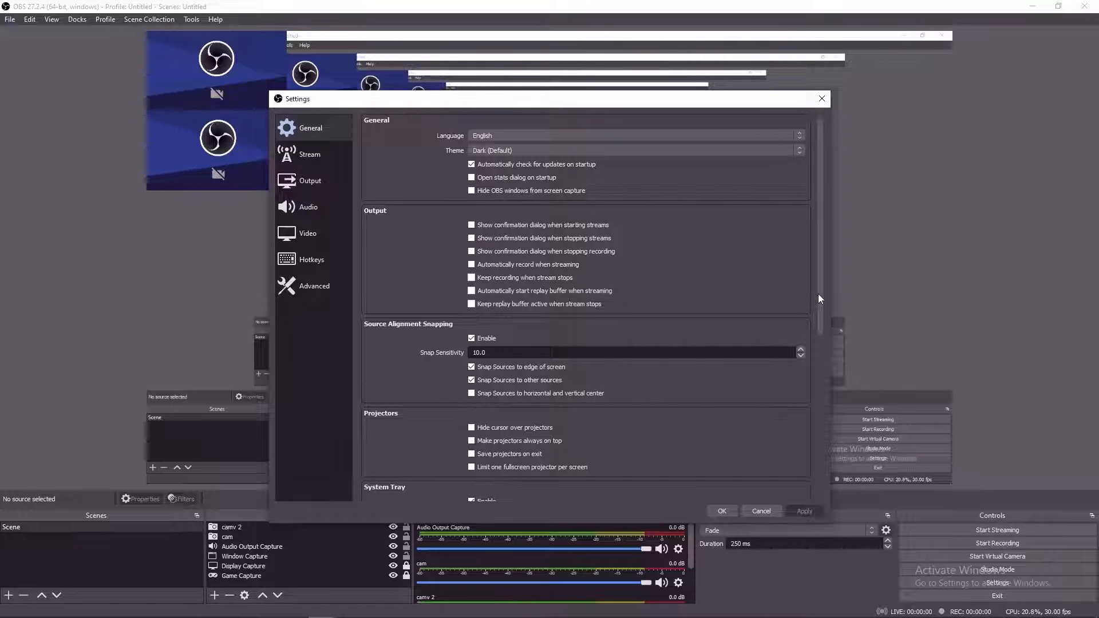
left_click_drag(819, 294, 817, 314)
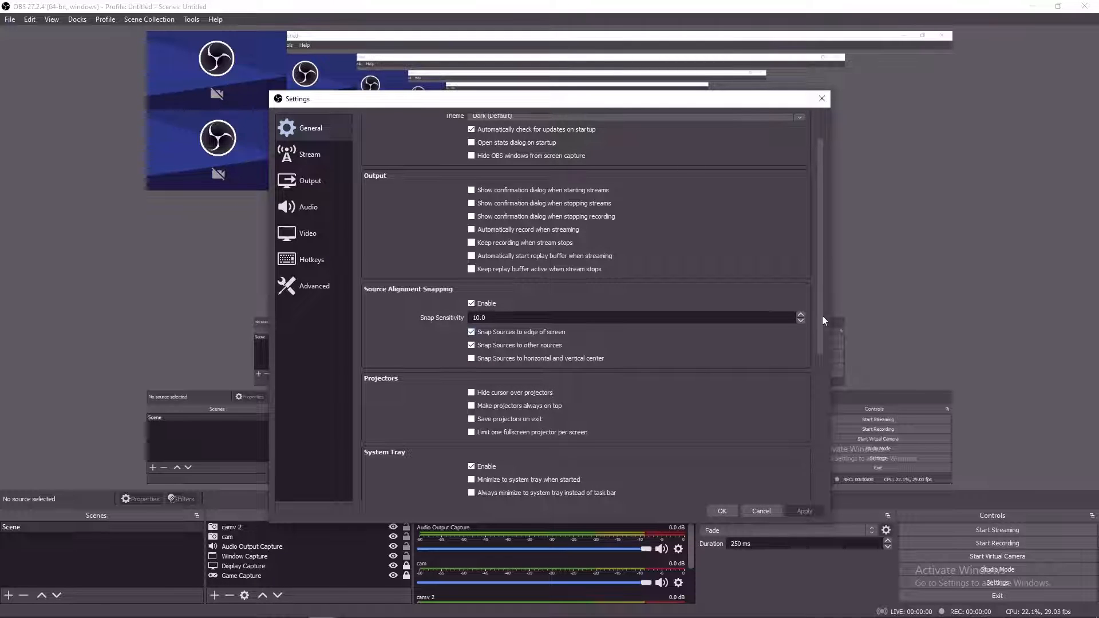
left_click_drag(818, 321, 812, 363)
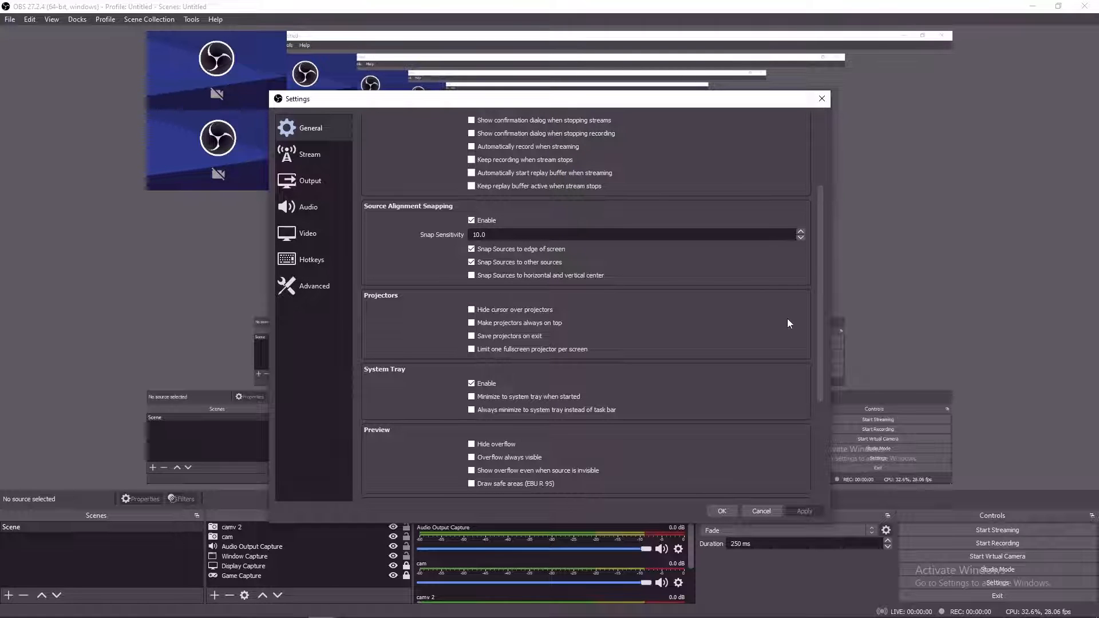
left_click_drag(820, 361, 823, 394)
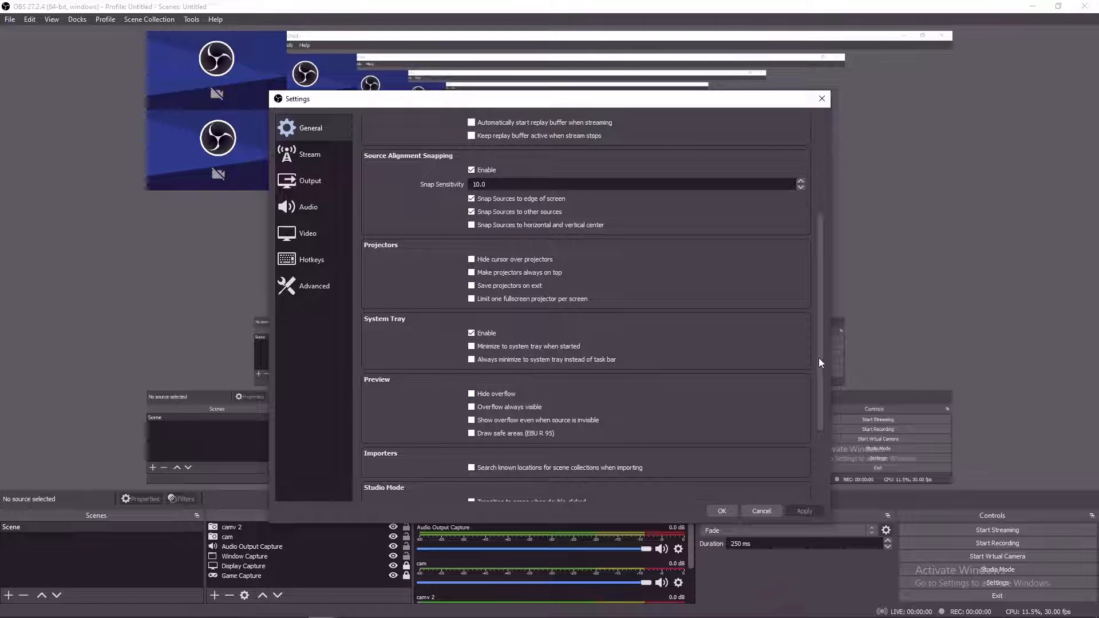
left_click_drag(819, 359, 816, 387)
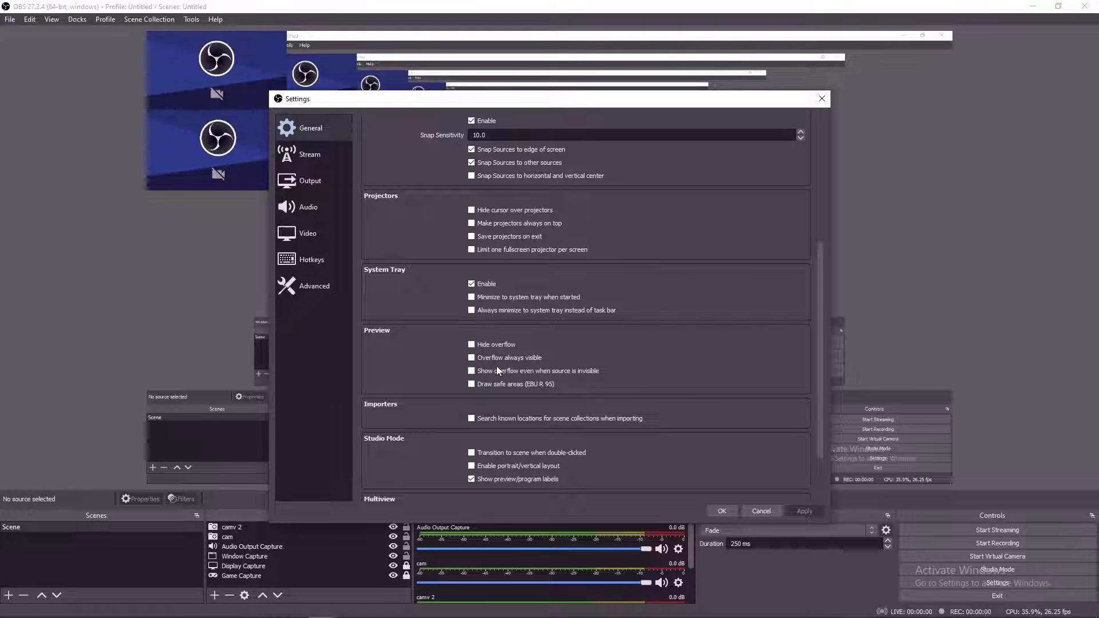
left_click_drag(821, 383, 826, 428)
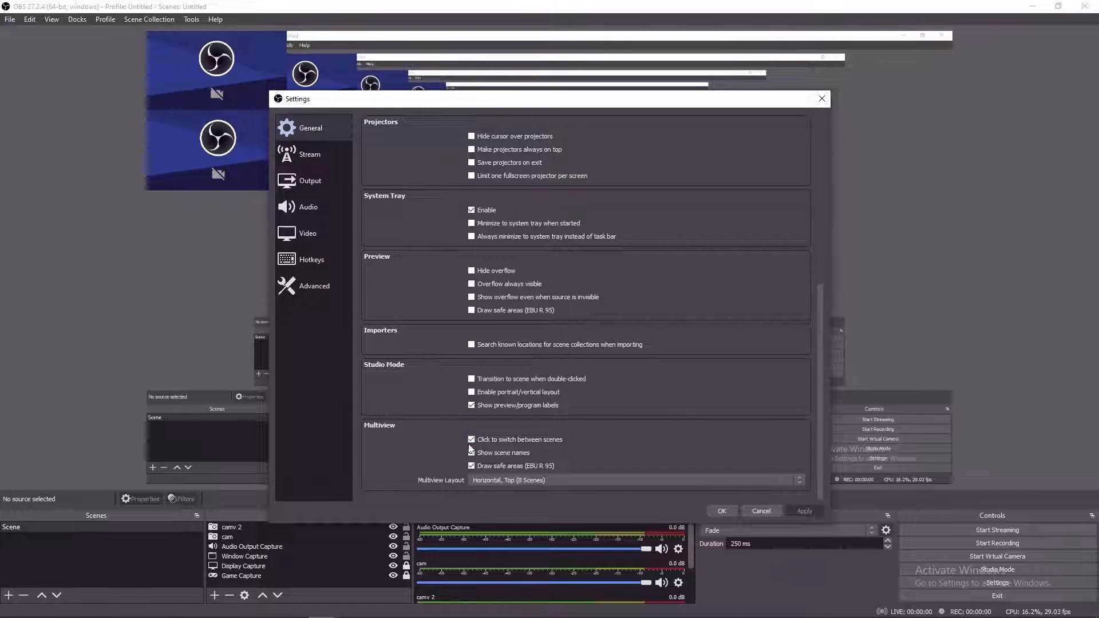
Look through the available multiview layouts and keep Horizontal, Top (8 Scenes) selected.
left_click(515, 482)
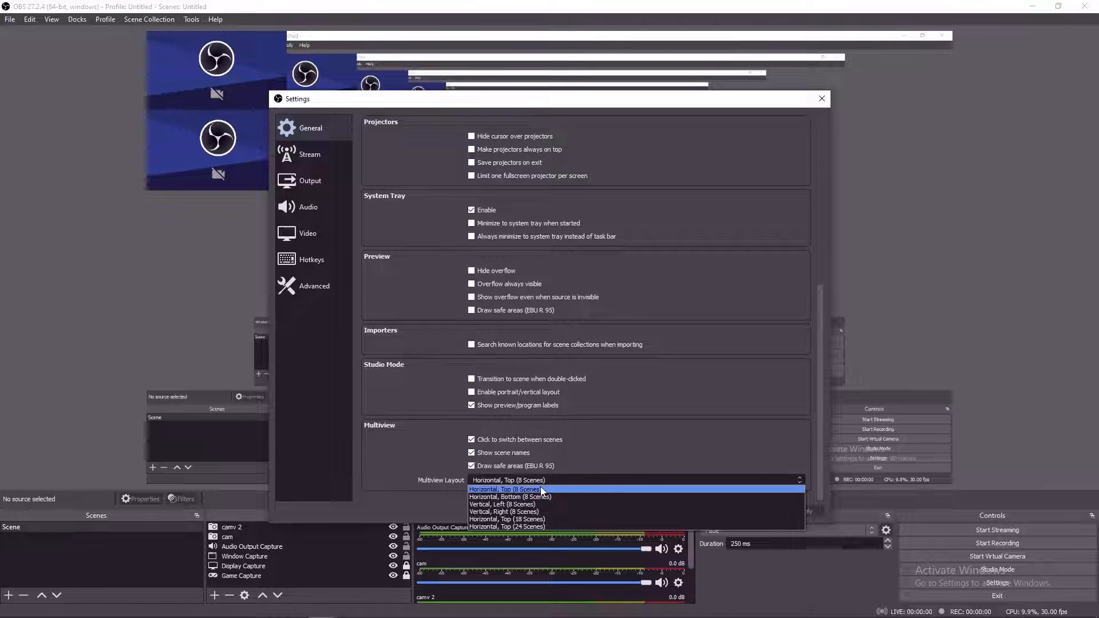
left_click(541, 490)
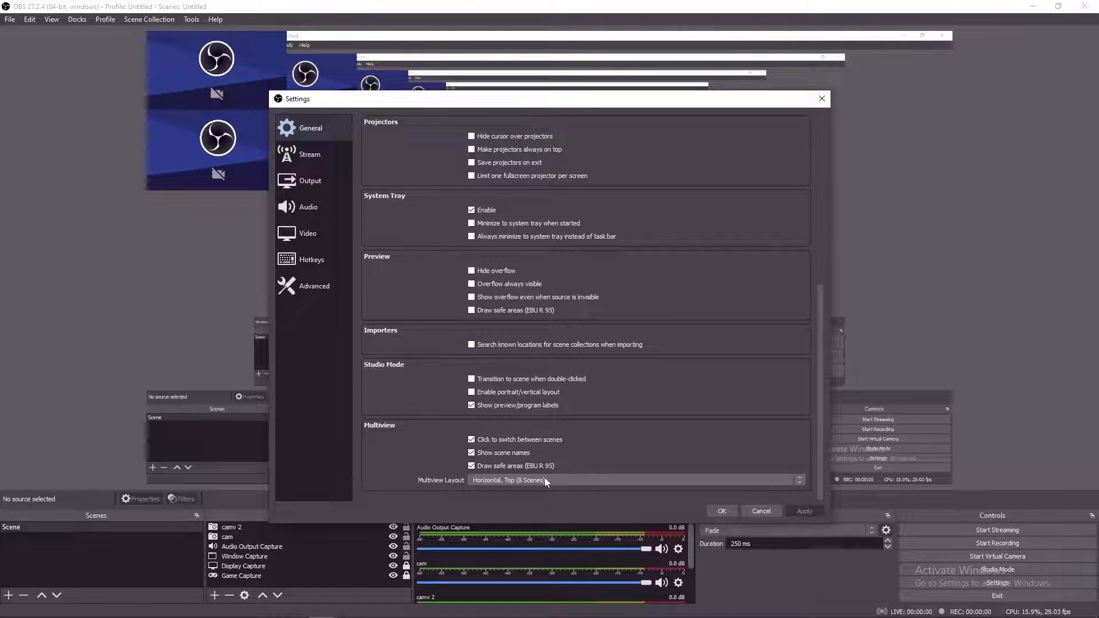
left_click(544, 480)
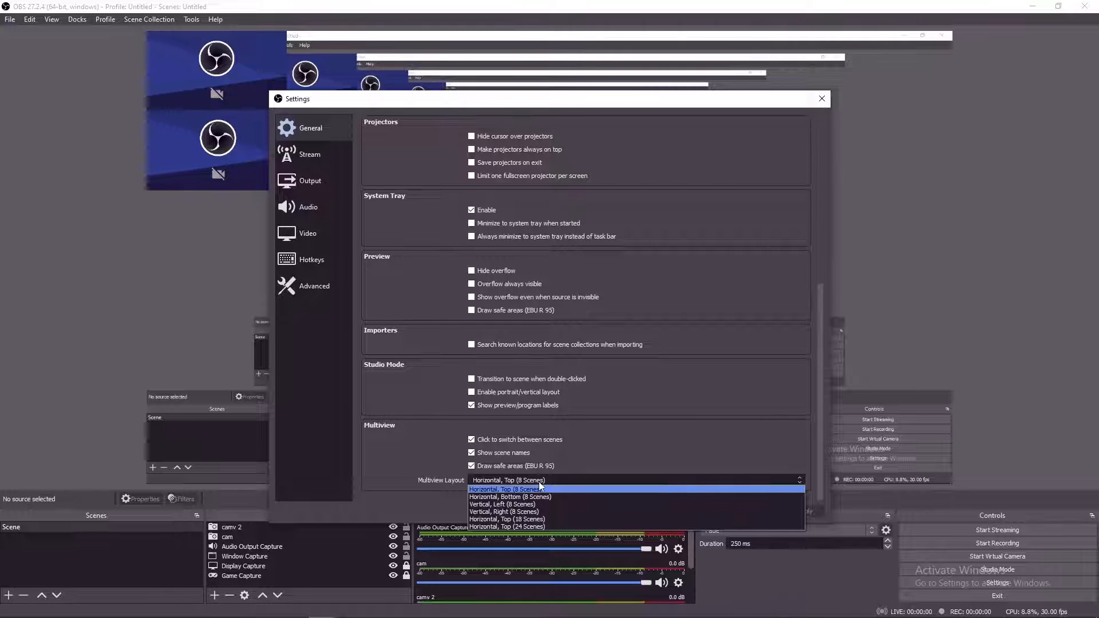
left_click(484, 490)
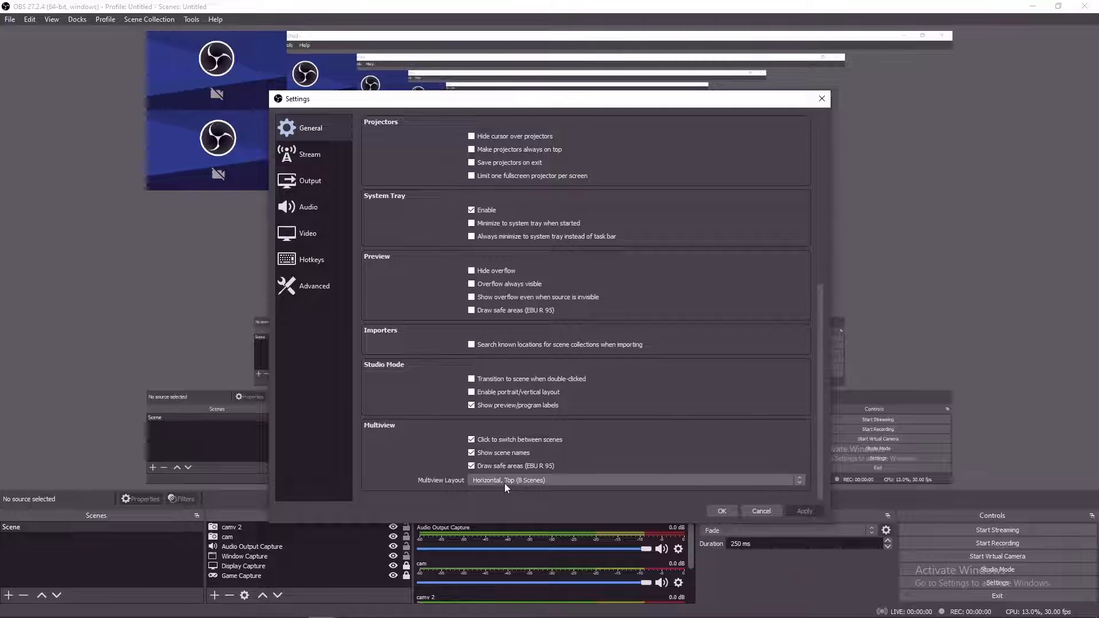
Examine the stream service settings, then the streaming output settings and their available rescale resolutions.
left_click(311, 160)
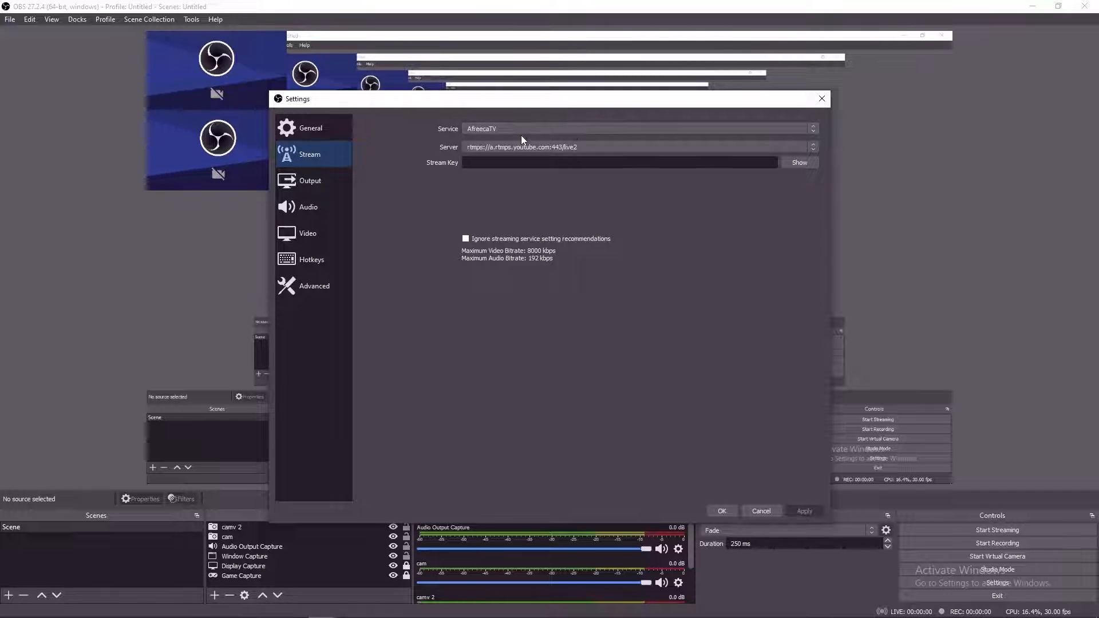
left_click(343, 179)
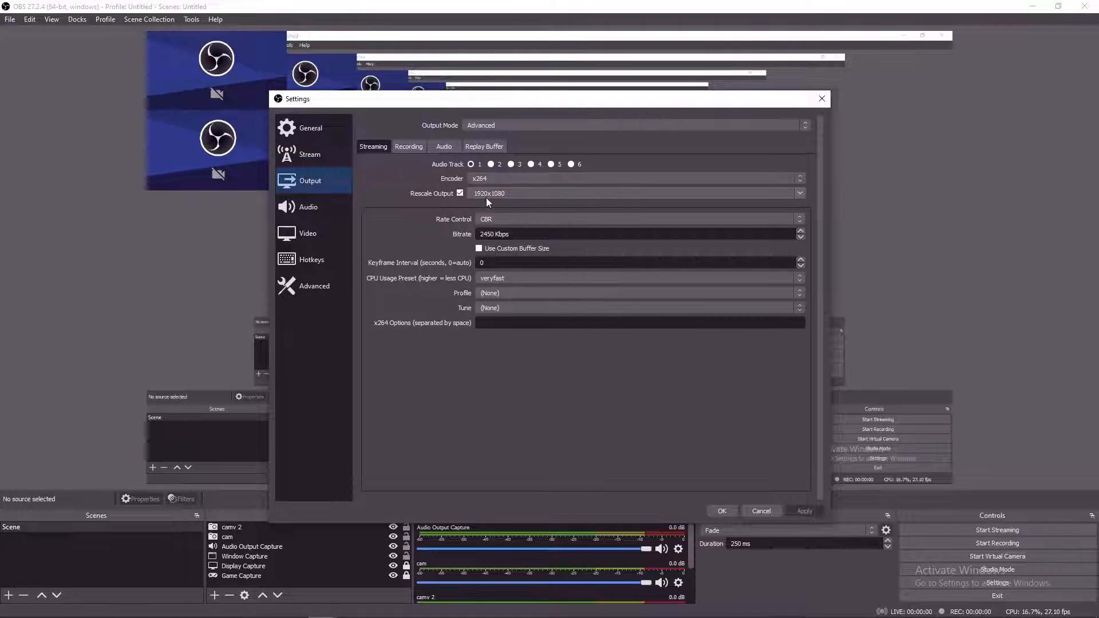
left_click(799, 195)
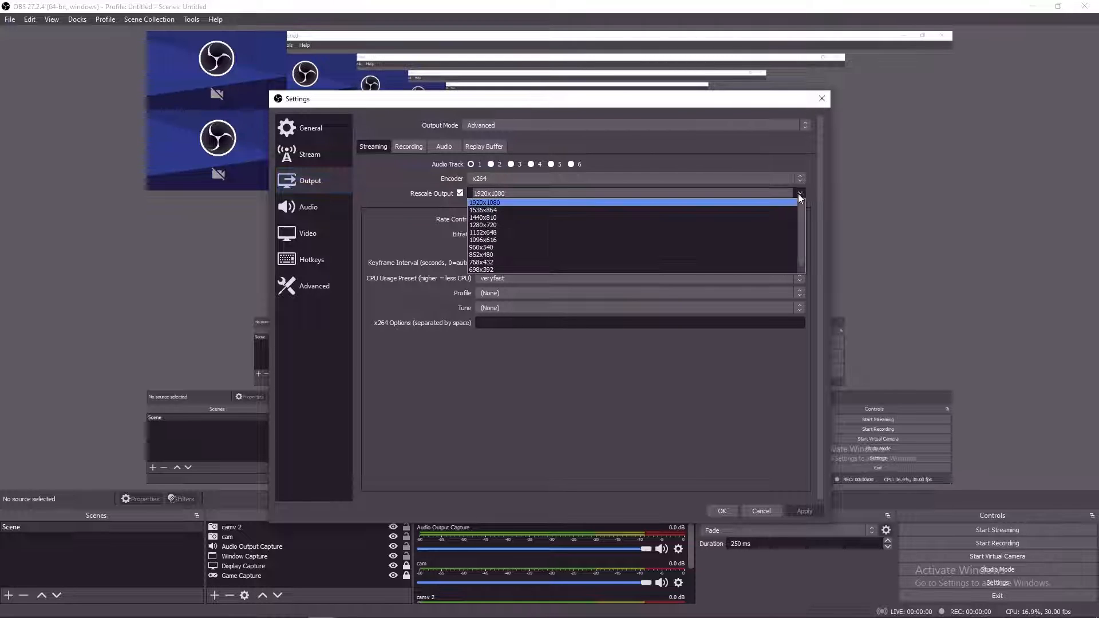
left_click(622, 151)
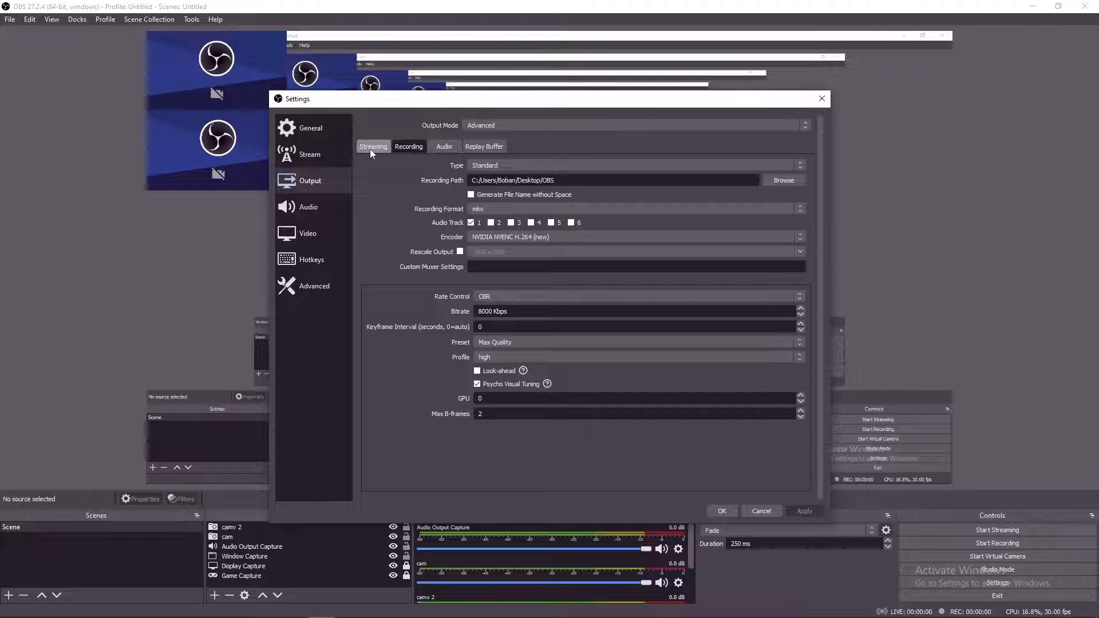
Compare the streaming and recording output settings, and select NVIDIA NVENC H.264 (new) as the recording encoder.
left_click(369, 148)
left_click(400, 146)
left_click(494, 237)
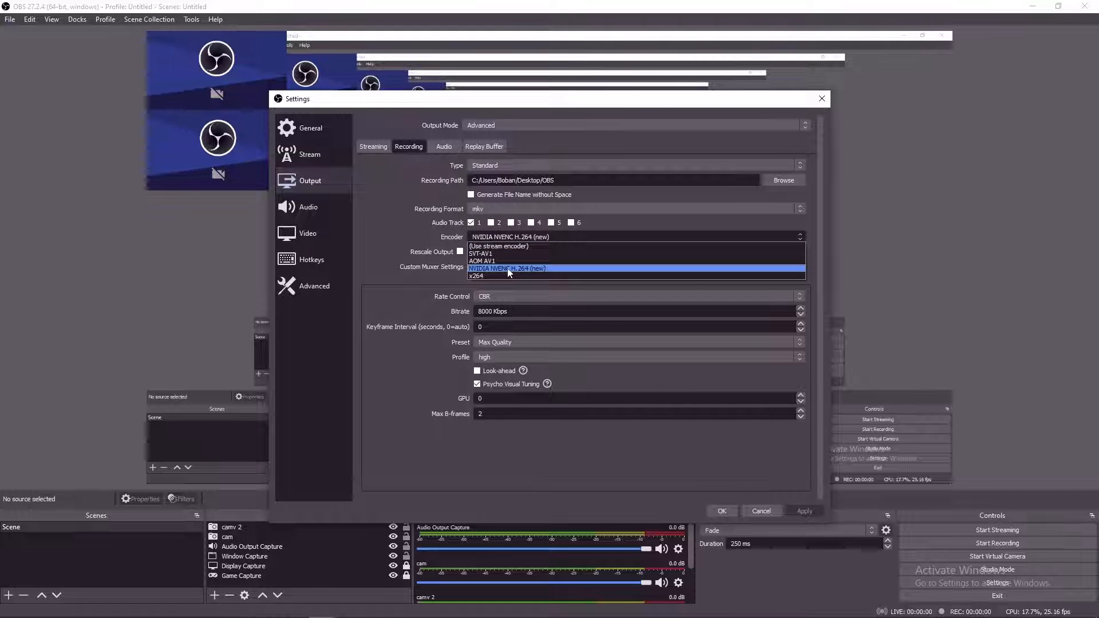
left_click(507, 268)
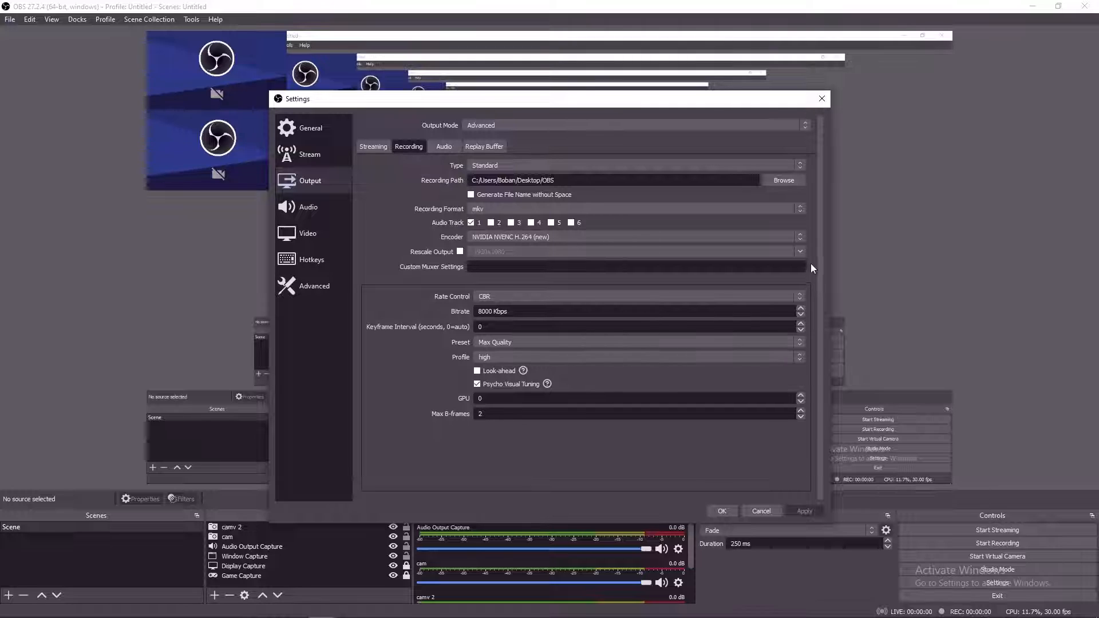
Try stepping the recording bitrate and GPU values, returning them to 8000 Kbps and 0.
left_click_drag(822, 275, 821, 316)
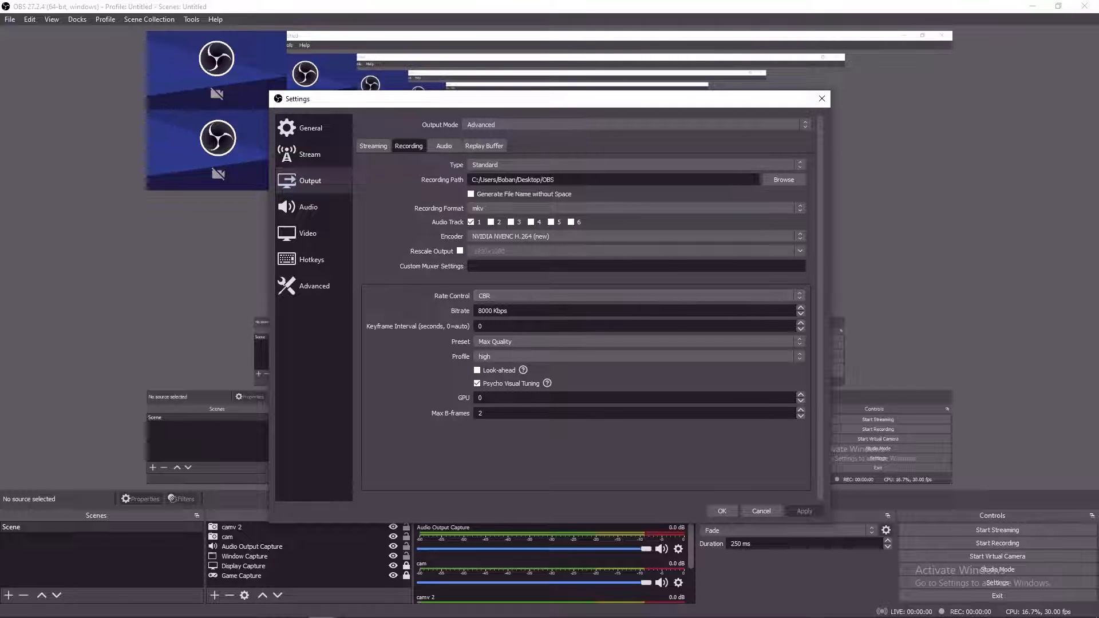
left_click(800, 313)
left_click(800, 308)
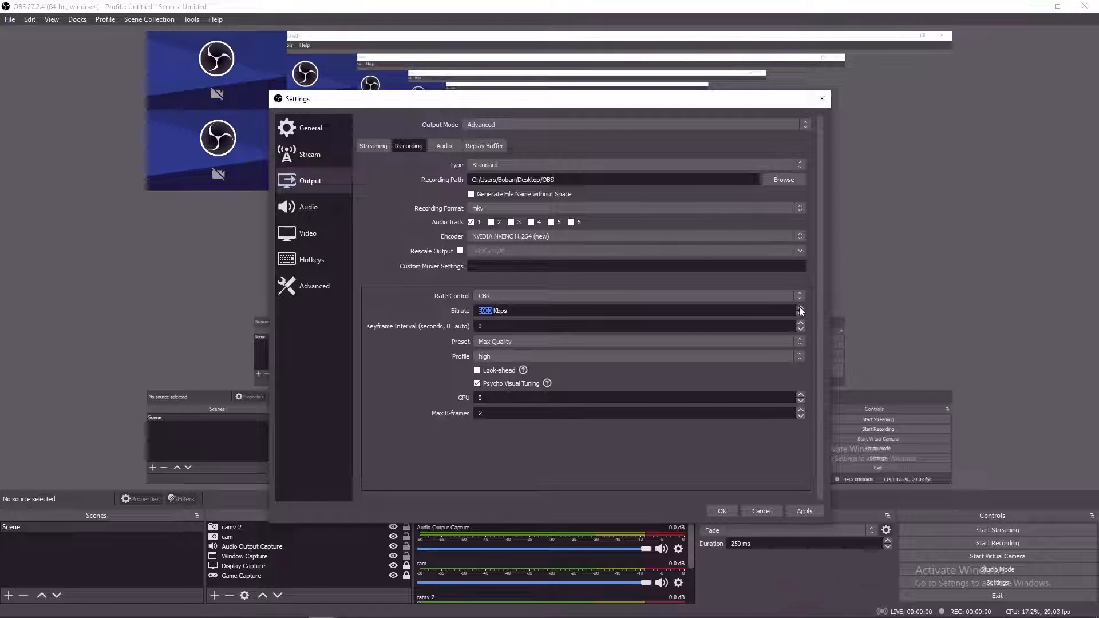
left_click(435, 310)
left_click(801, 401)
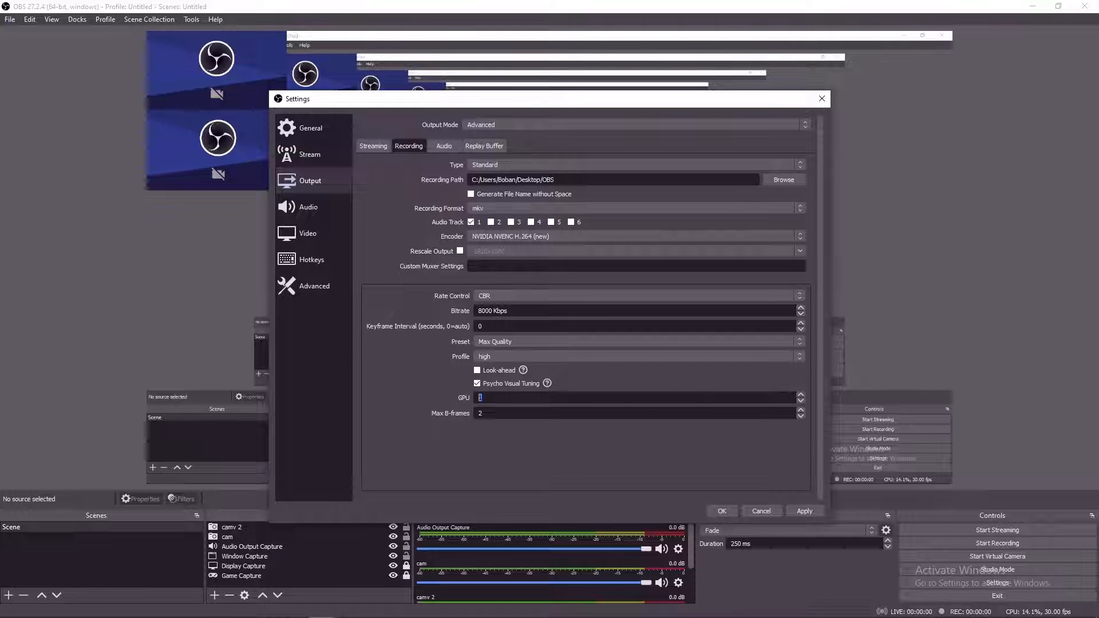
left_click(800, 394)
left_click(799, 401)
Examine the output settings for the six audio tracks and the replay buffer option.
left_click(312, 207)
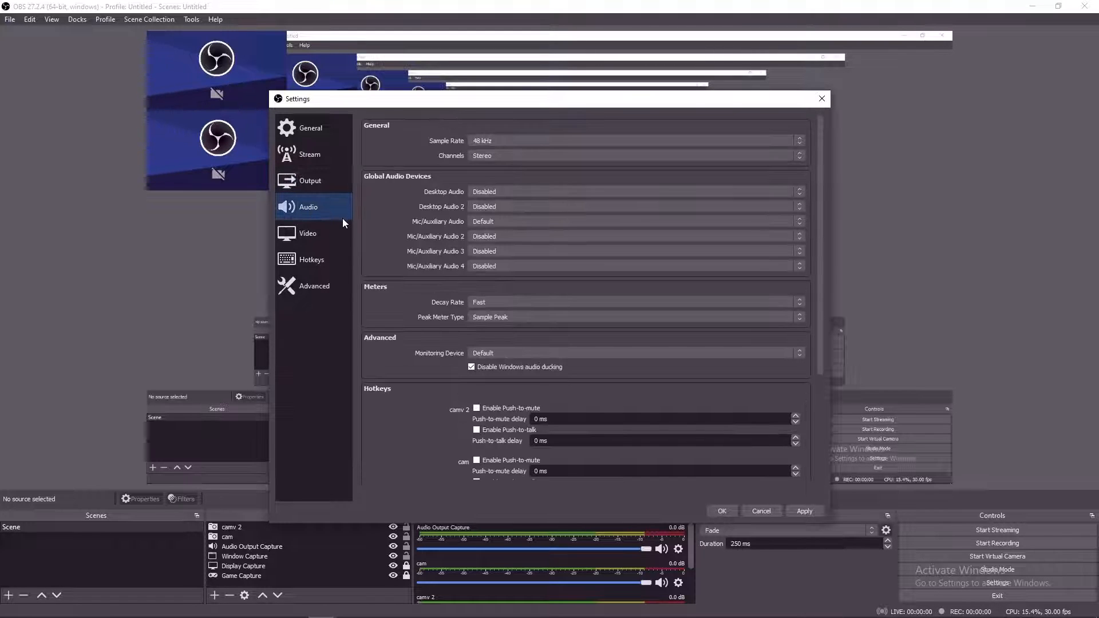
left_click(300, 183)
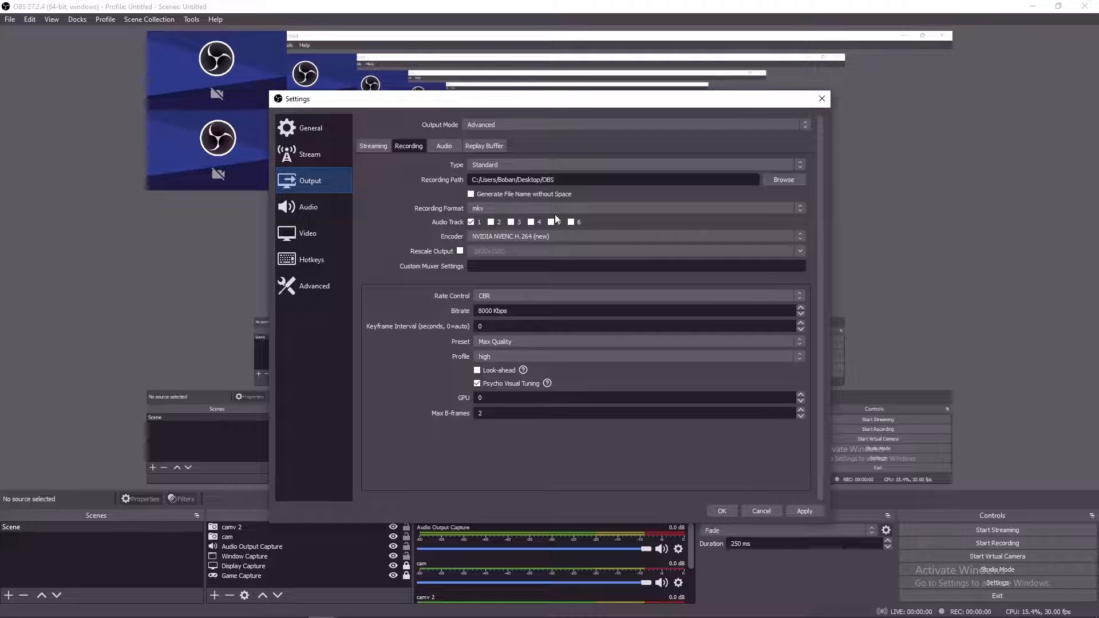
left_click(447, 146)
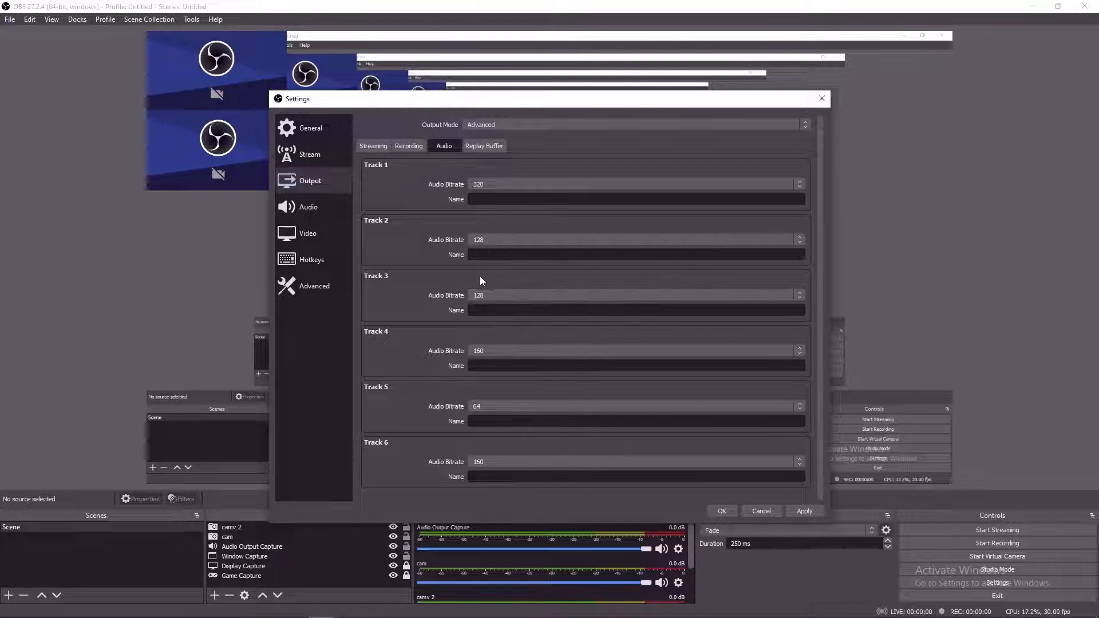
left_click(475, 310)
left_click(504, 147)
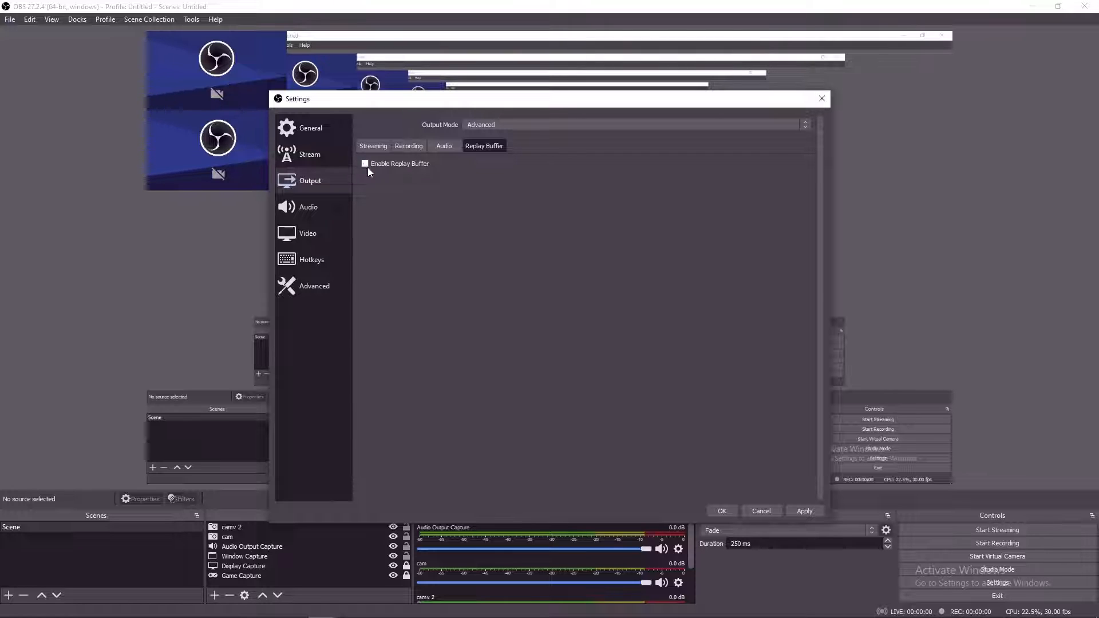
Review the audio settings' sample rates, channel layouts and desktop audio devices, keeping 48 kHz, Stereo and Disabled.
left_click(328, 212)
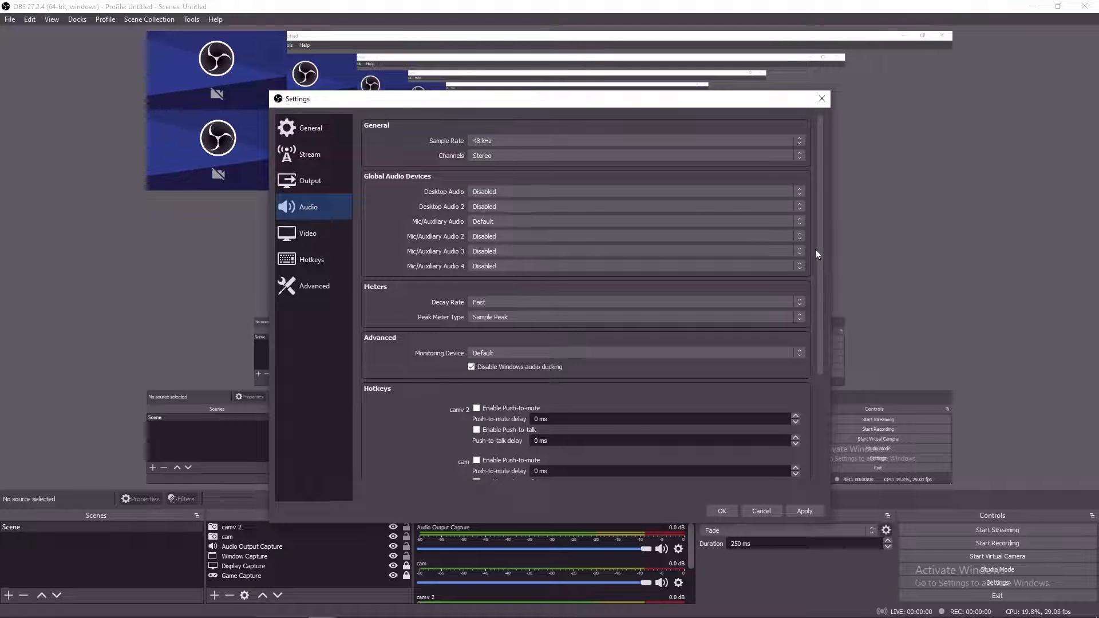
left_click(487, 140)
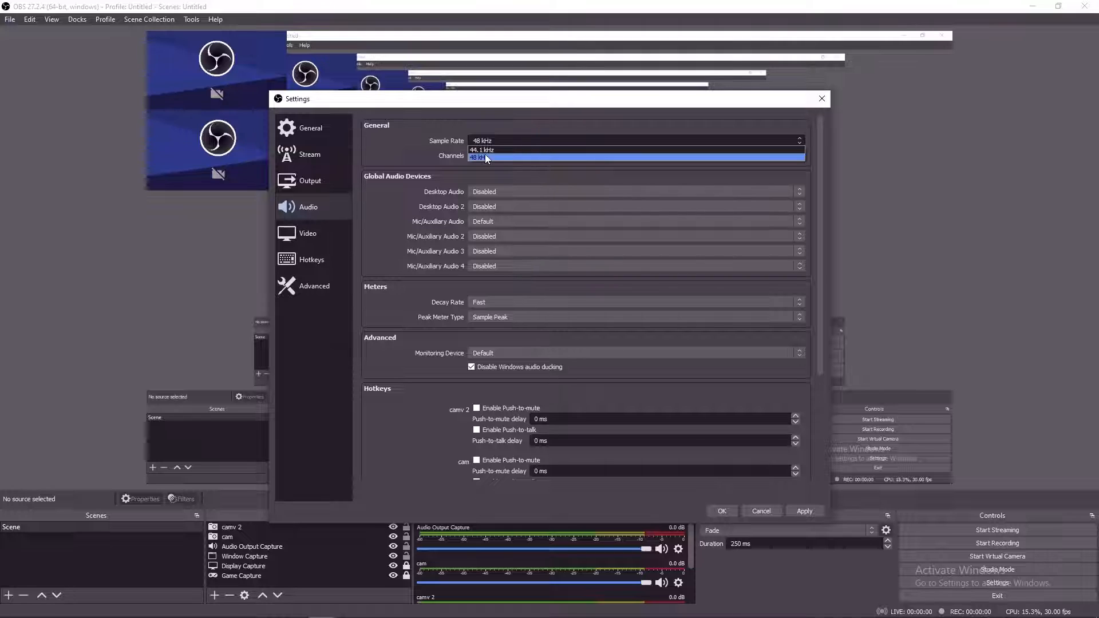
left_click(485, 154)
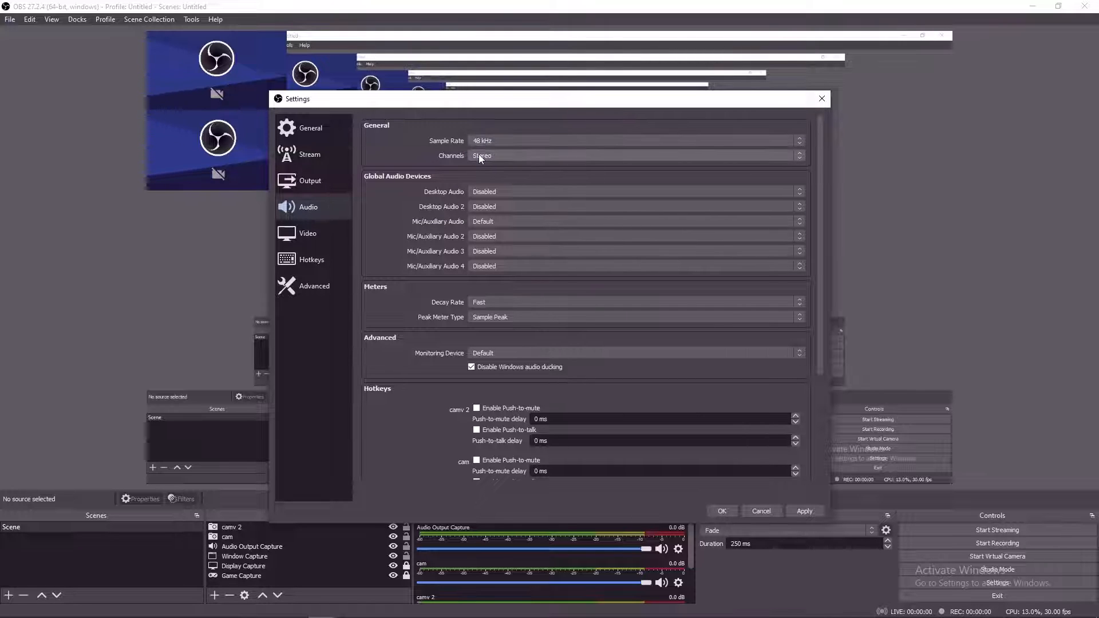
left_click(478, 155)
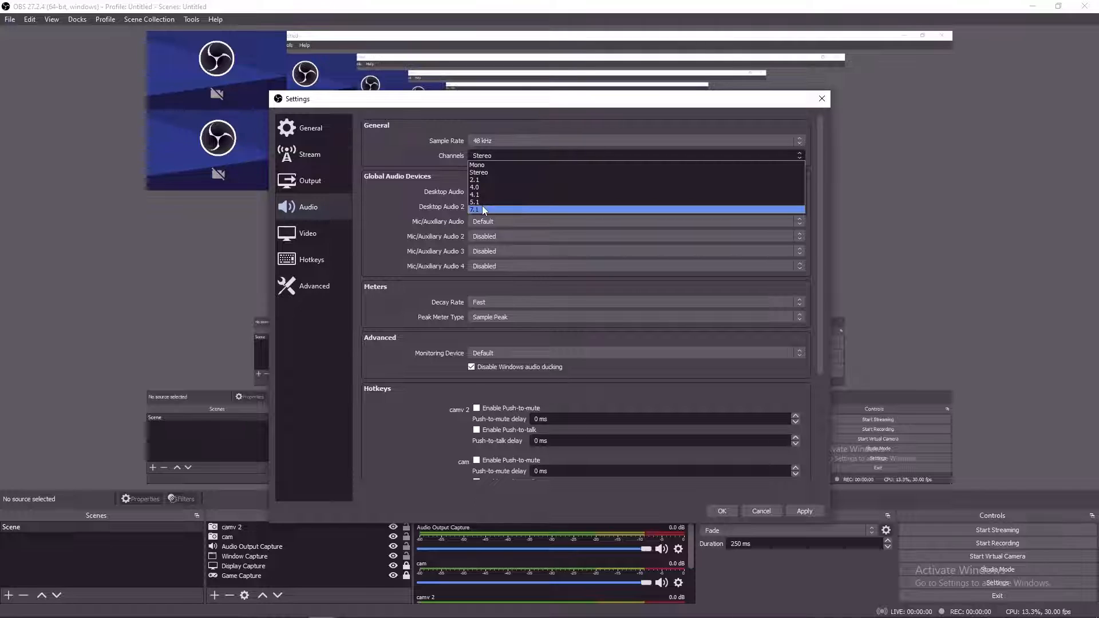
left_click(479, 173)
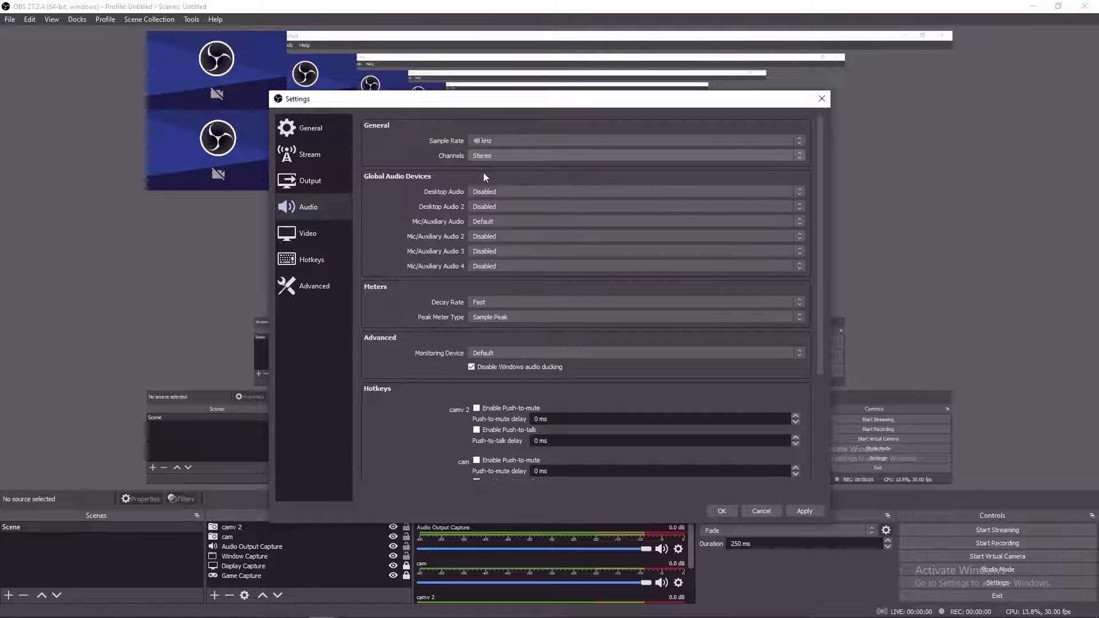
left_click(798, 193)
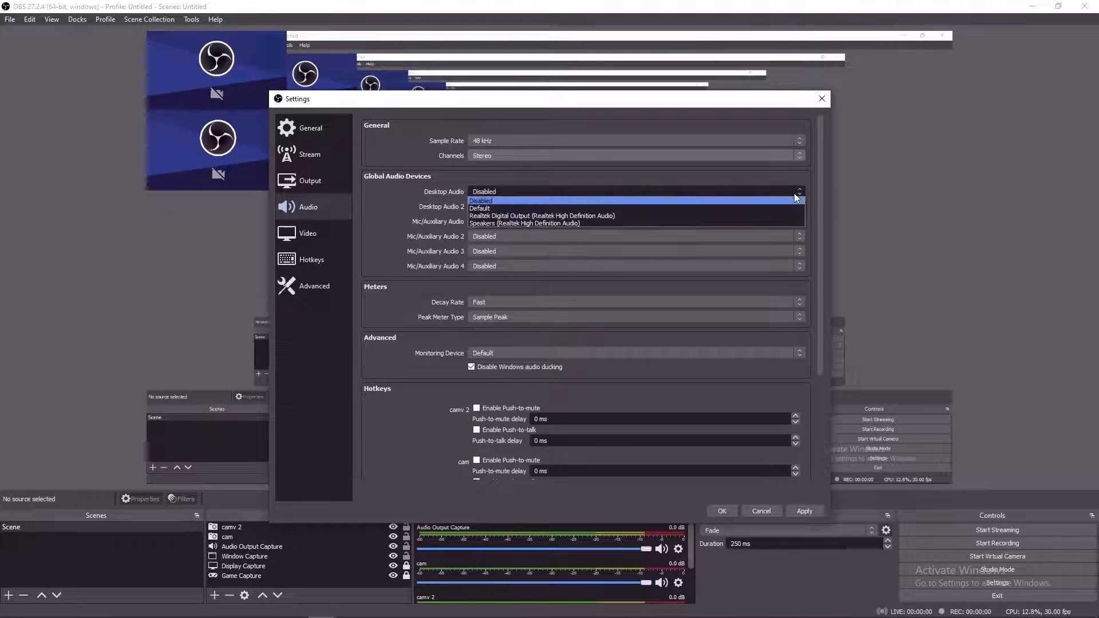
left_click(484, 194)
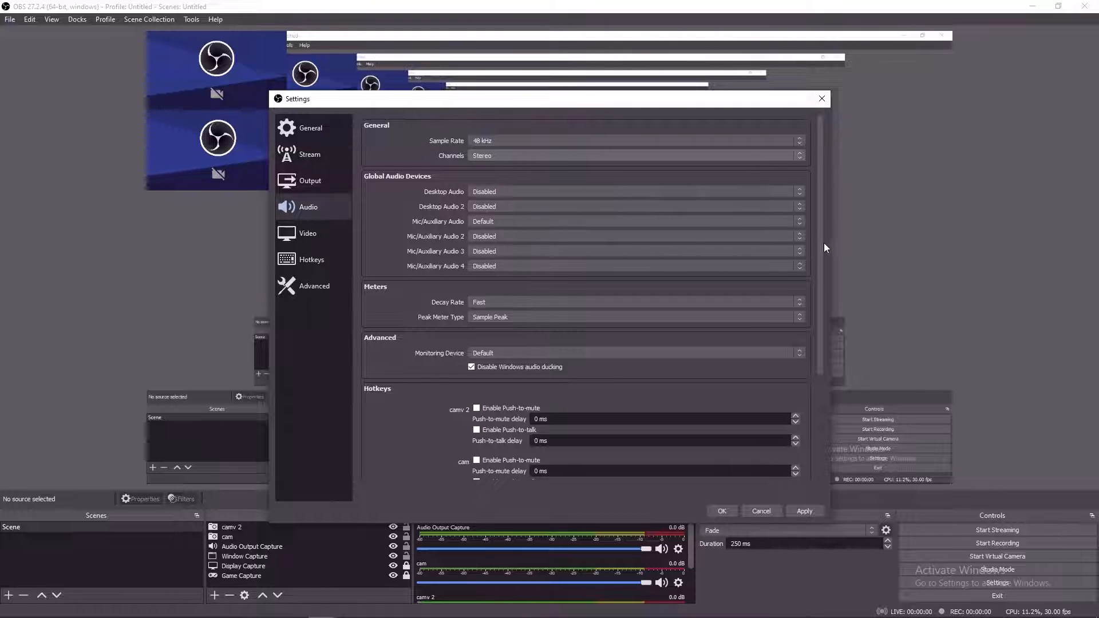
Review the audio meter options, keeping the decay rate at Fast and the peak meter type at Sample Peak.
left_click_drag(821, 243, 818, 287)
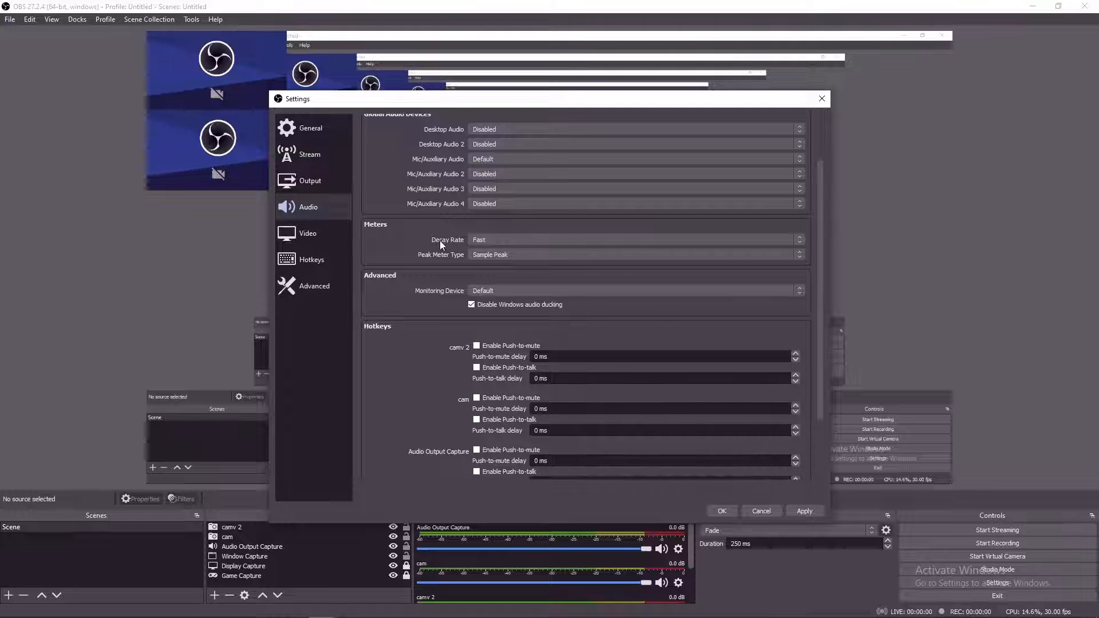
left_click(471, 240)
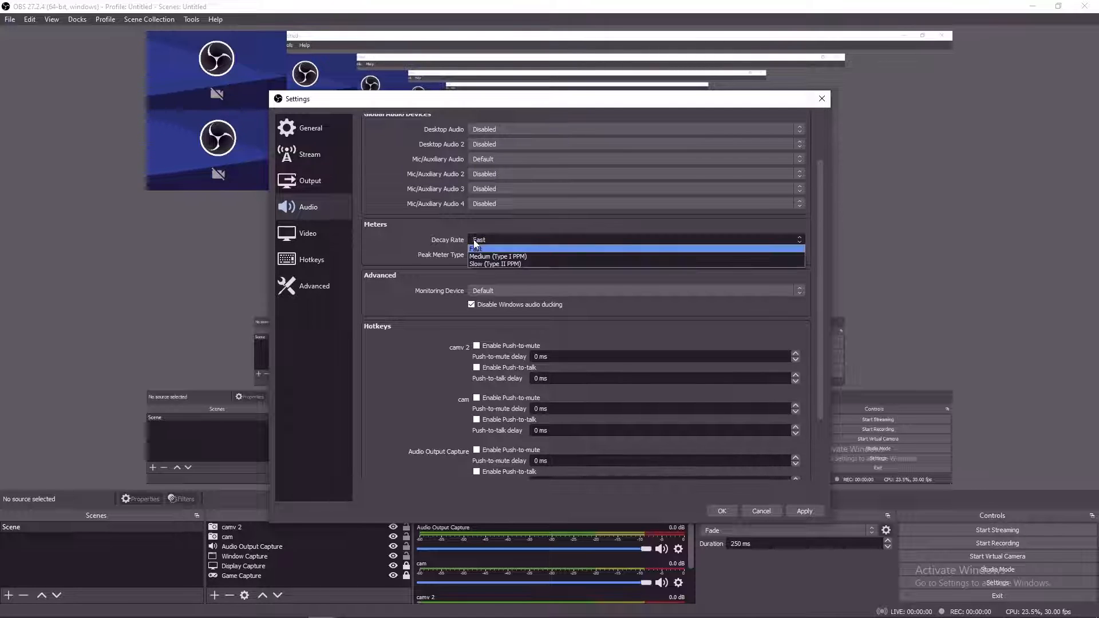
left_click(479, 249)
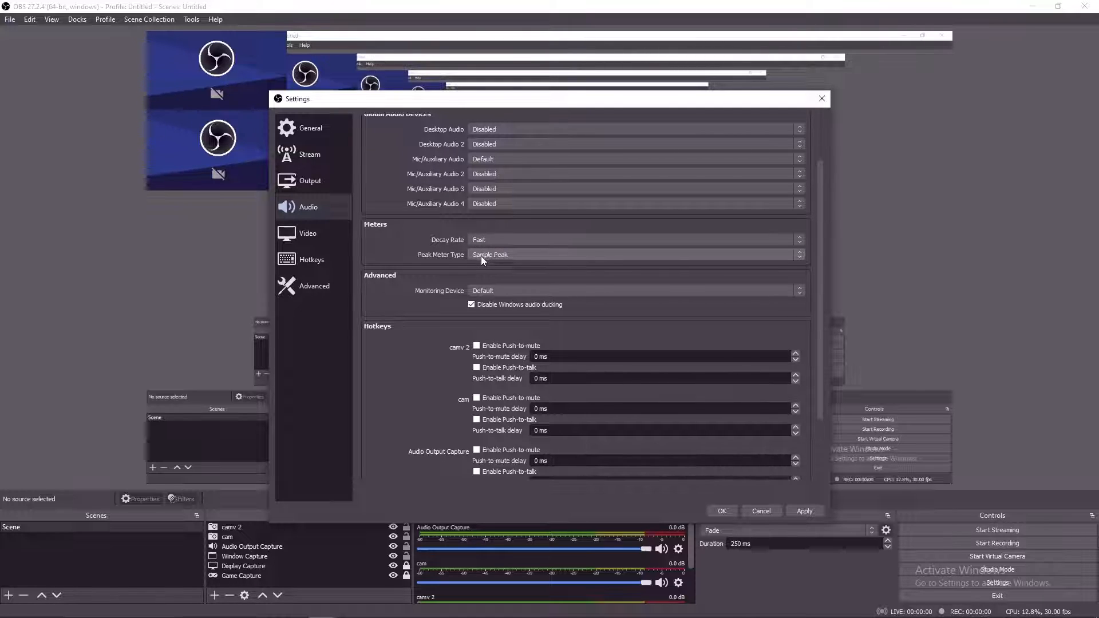
left_click(480, 256)
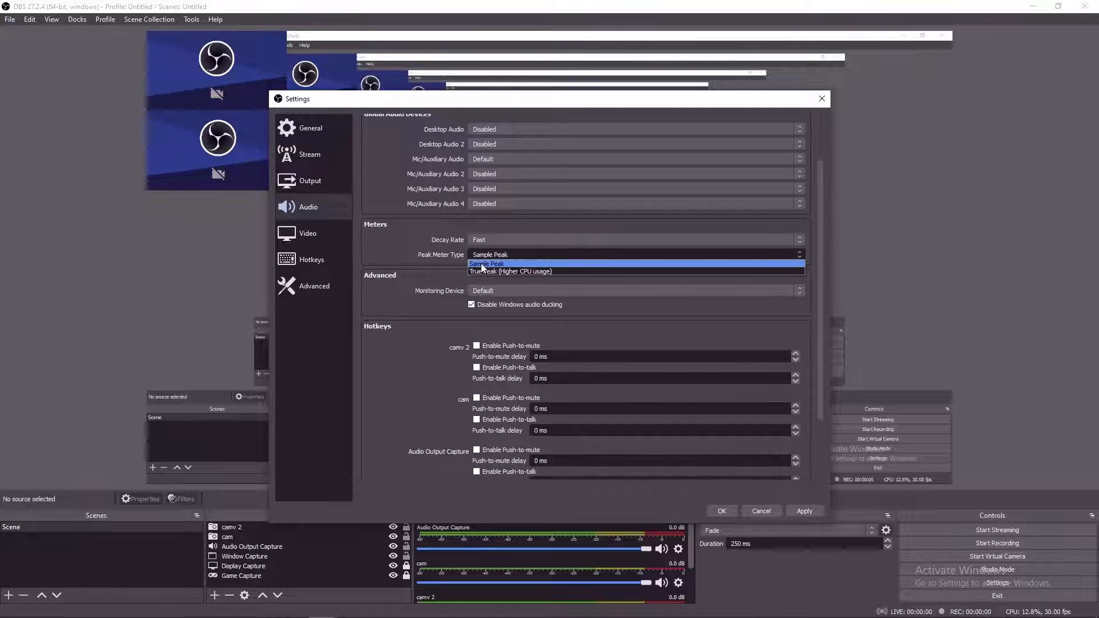
left_click(452, 268)
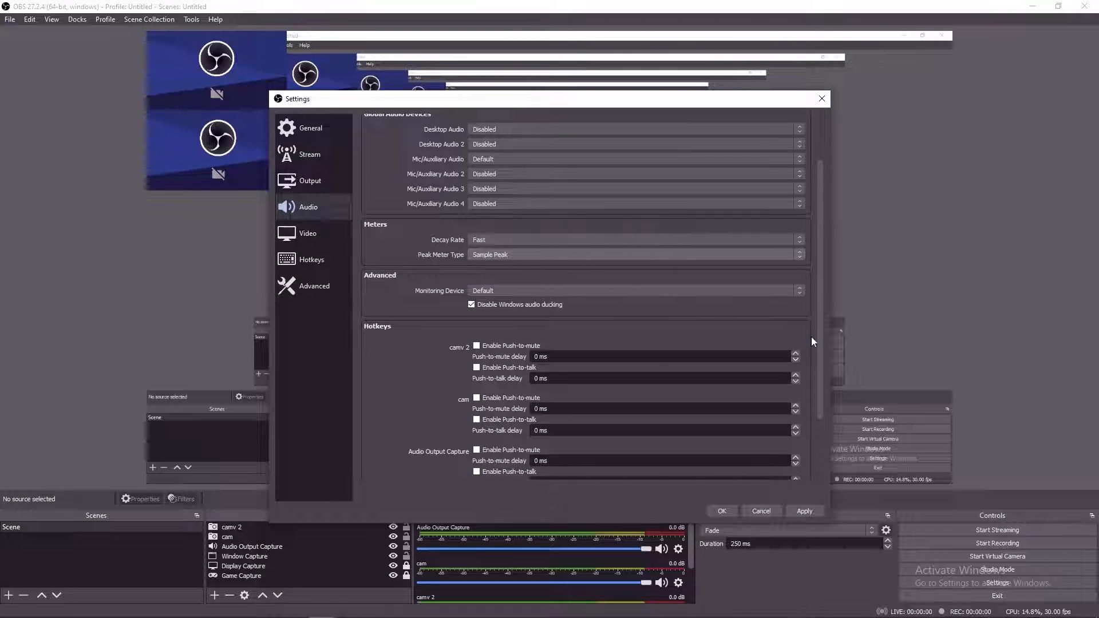
Review the audio monitoring devices, keeping Default, and examine the push-to-mute and push-to-talk options for each audio source.
scroll(815, 353, "down", 1)
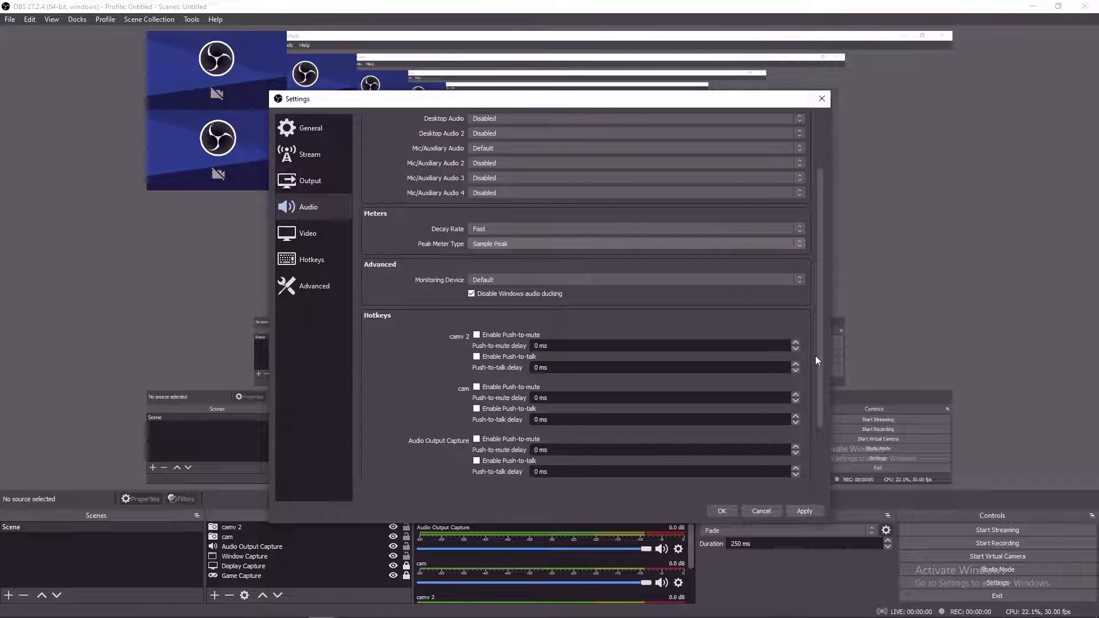
scroll(816, 357, "down", 1)
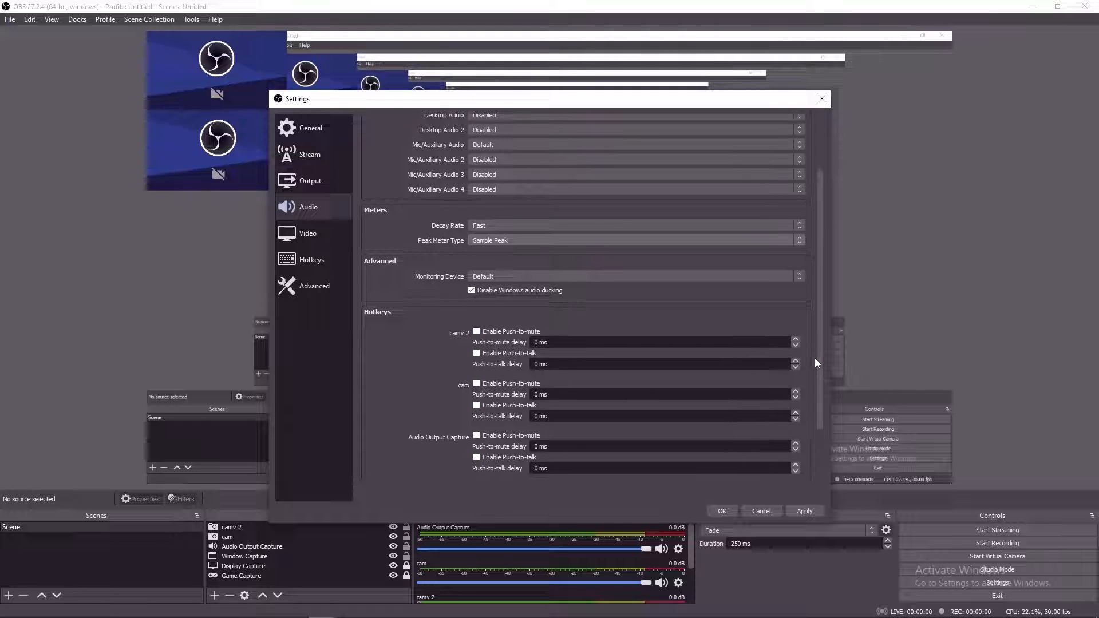
left_click(484, 279)
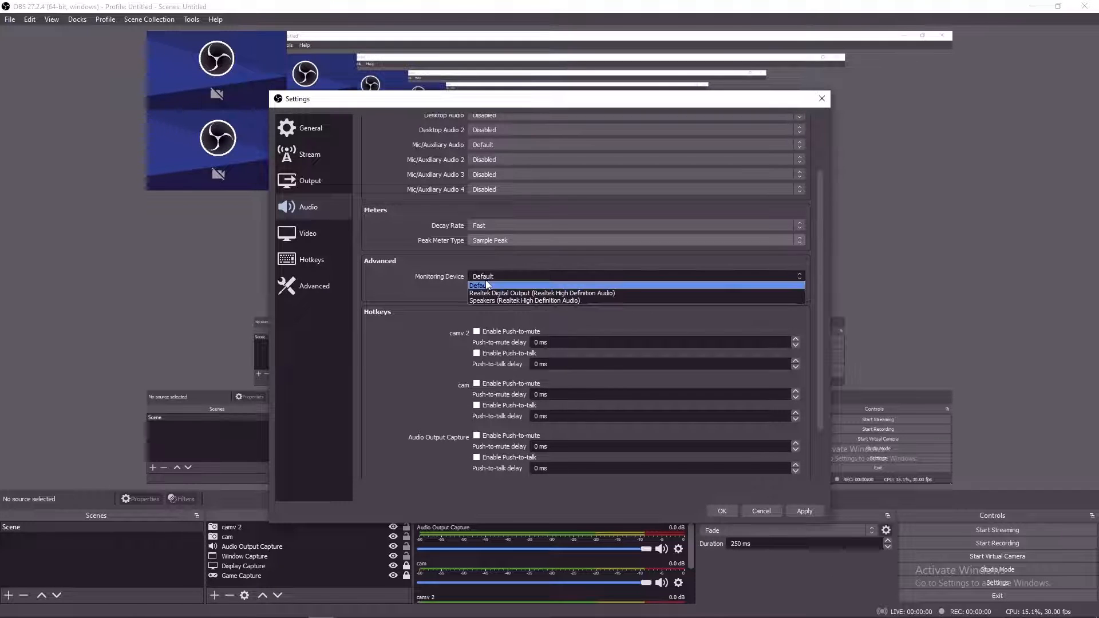
left_click(523, 284)
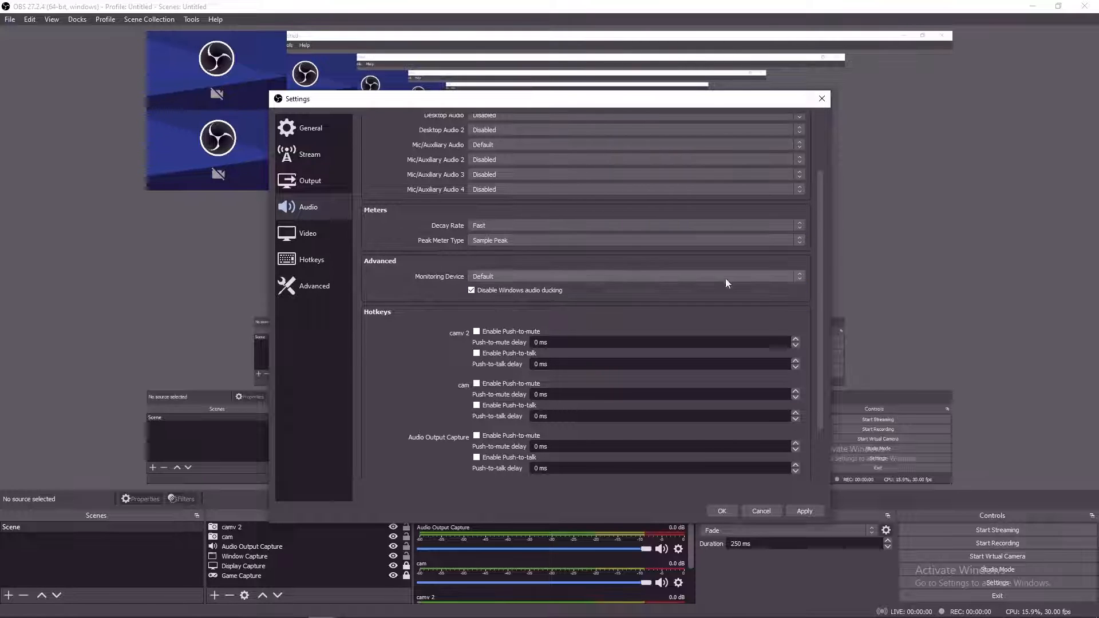
scroll(822, 288, "down", 1)
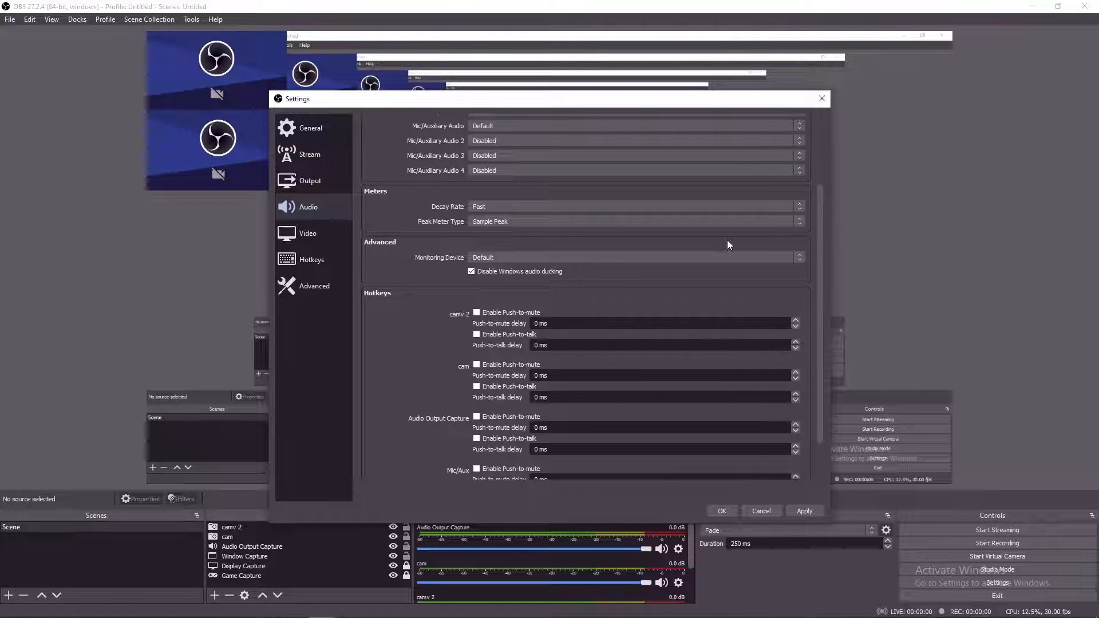
scroll(819, 286, "down", 2)
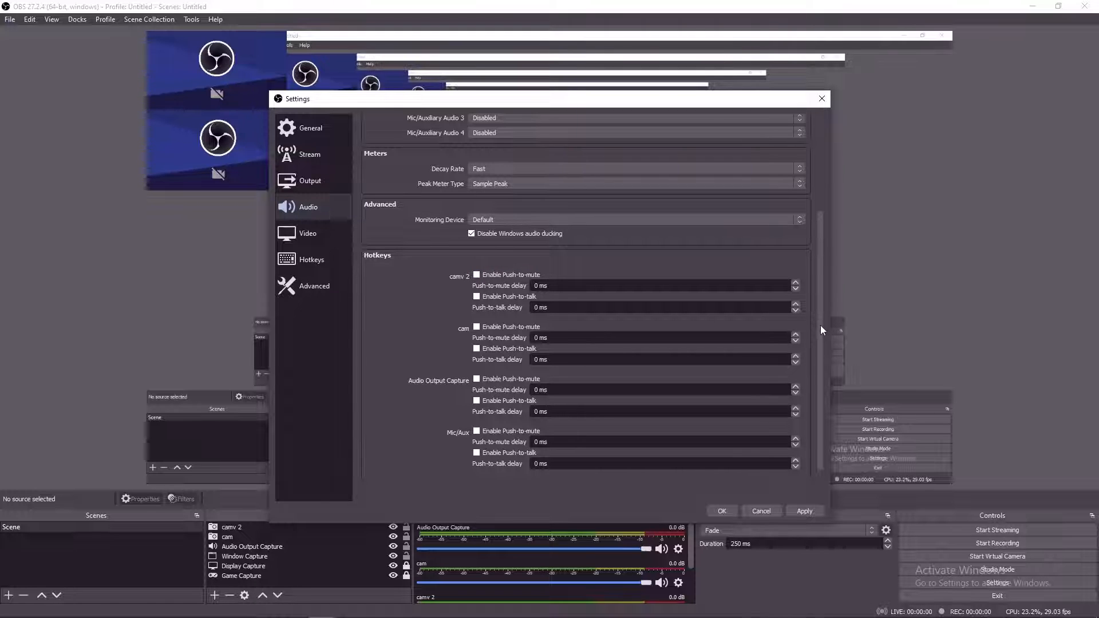
scroll(819, 325, "down", 1)
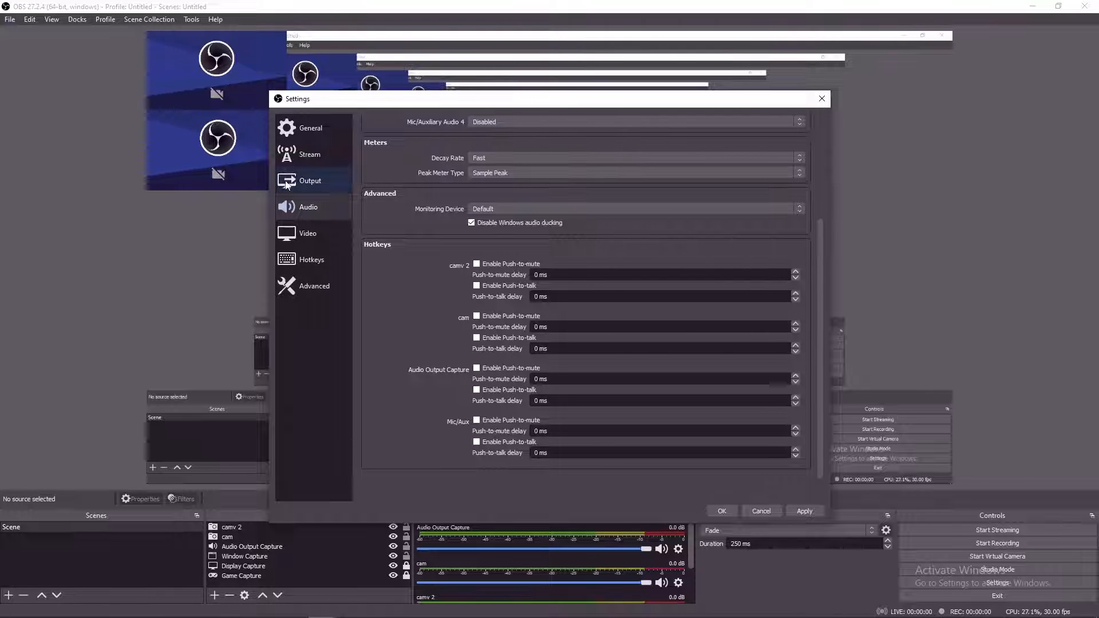
left_click(320, 236)
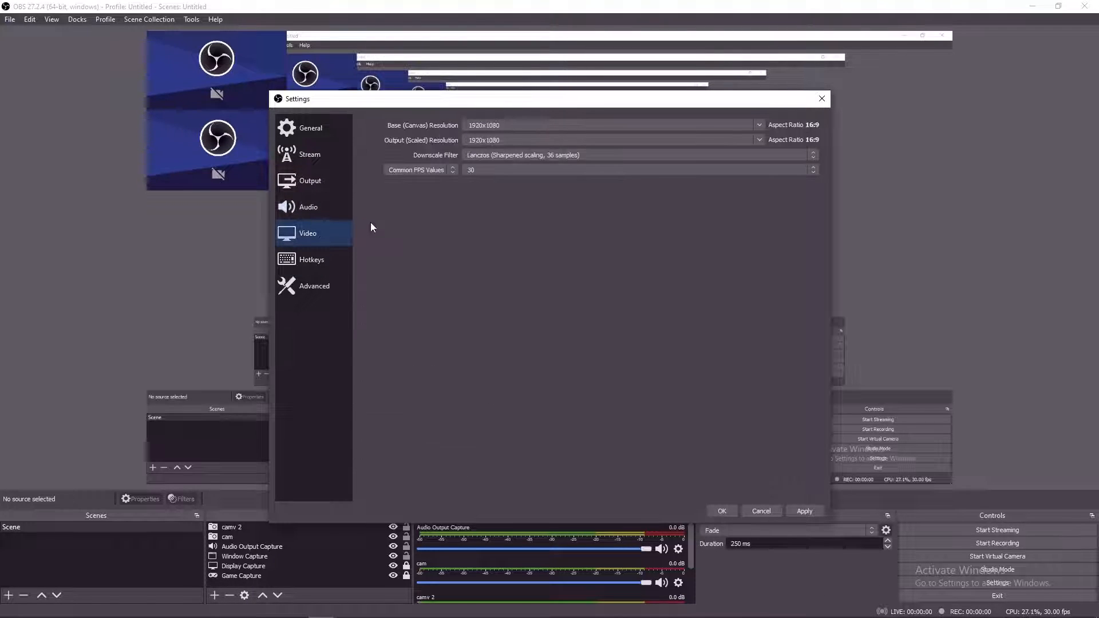
left_click(308, 214)
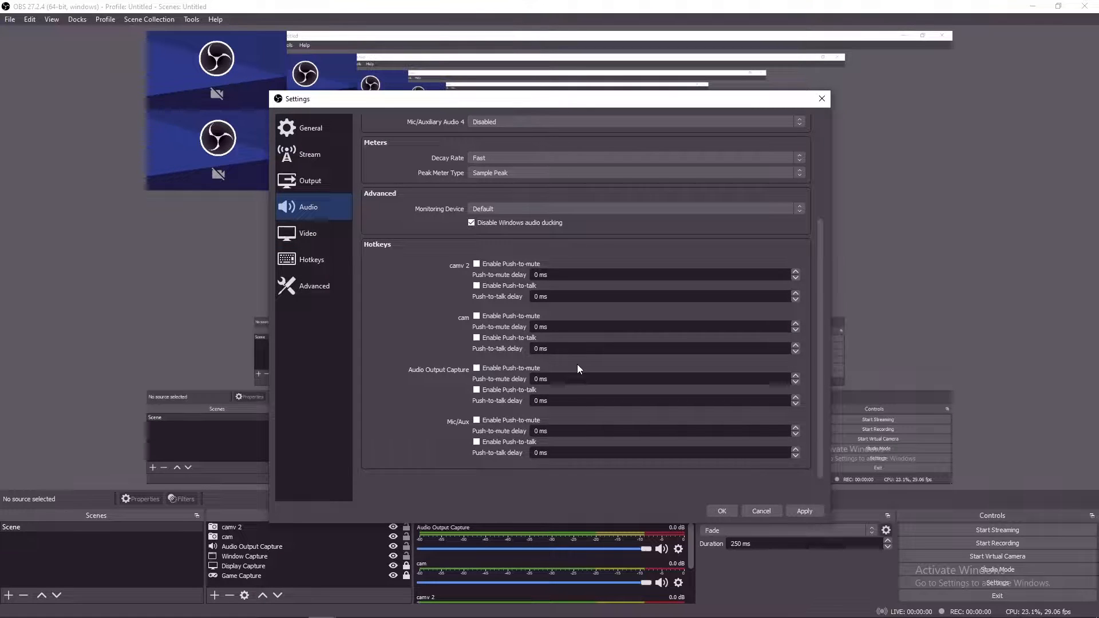
Review the video settings' base canvas and scaled output resolutions, keeping both at 1920x1080.
left_click(328, 230)
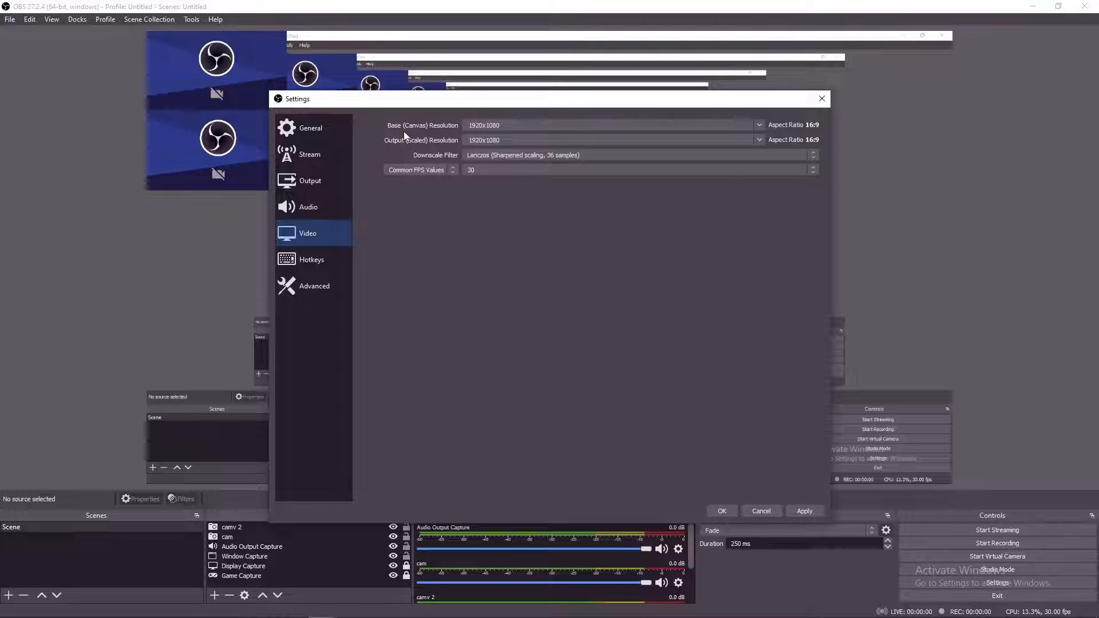
left_click(758, 124)
left_click(510, 141)
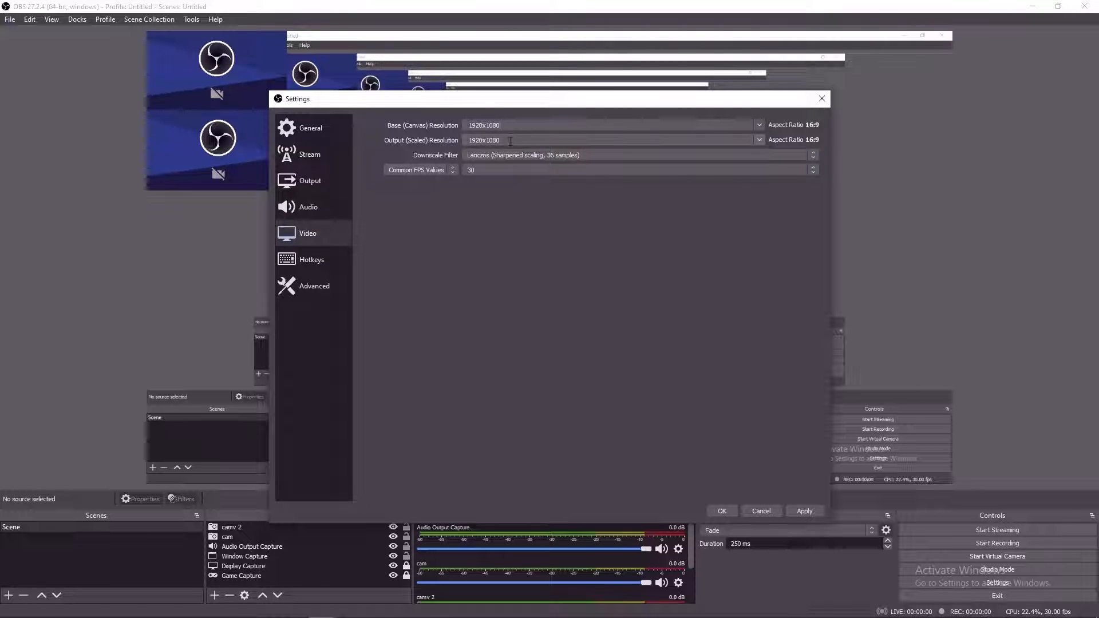
left_click(760, 125)
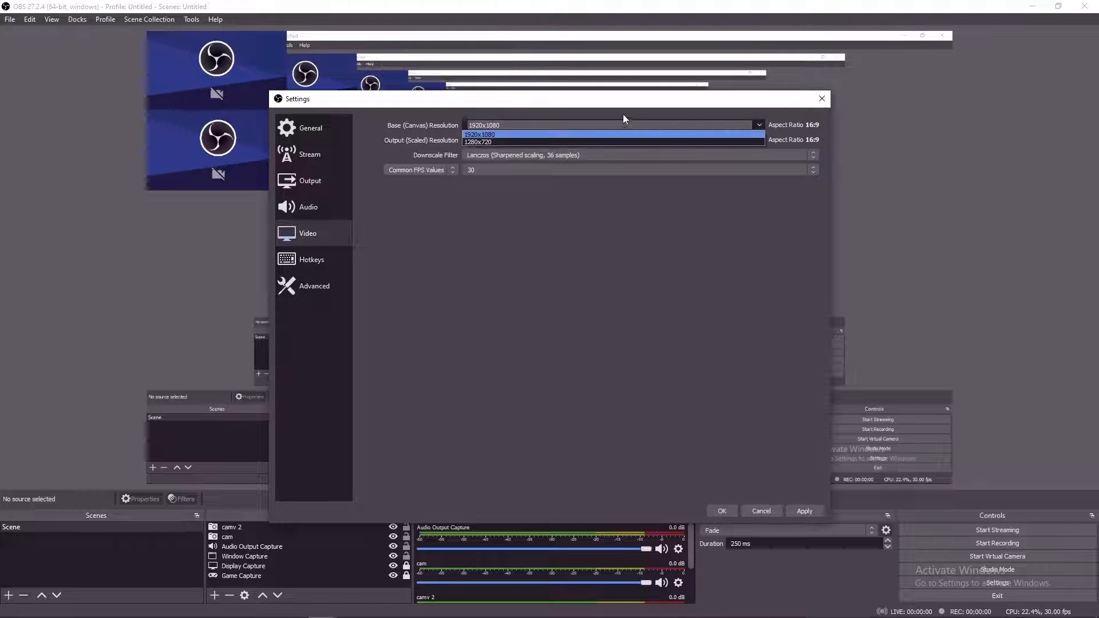
left_click(496, 137)
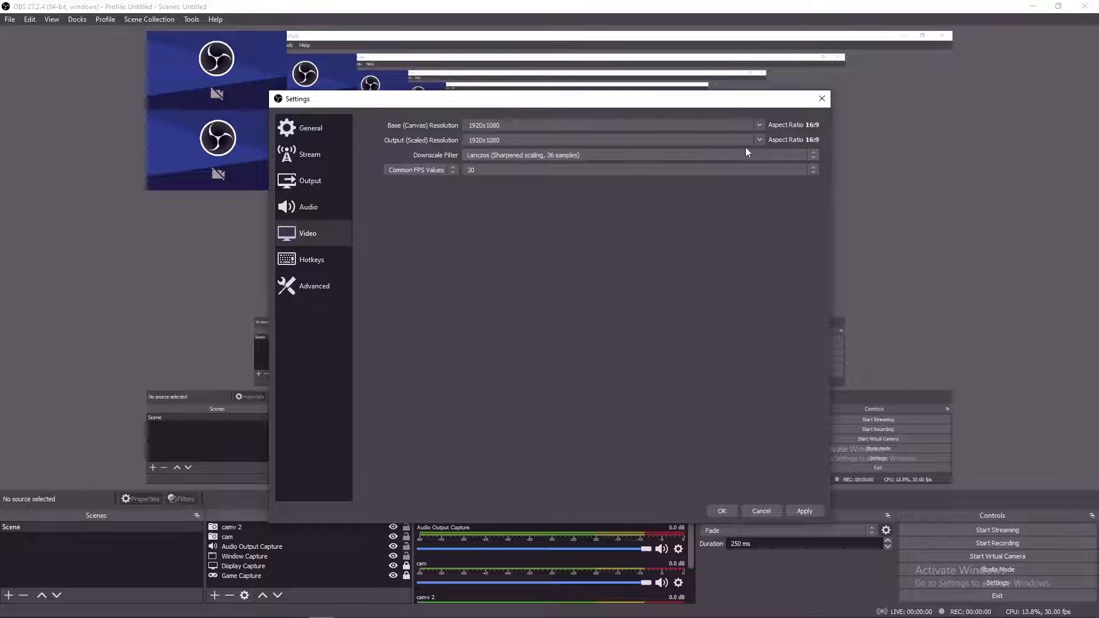
left_click(760, 140)
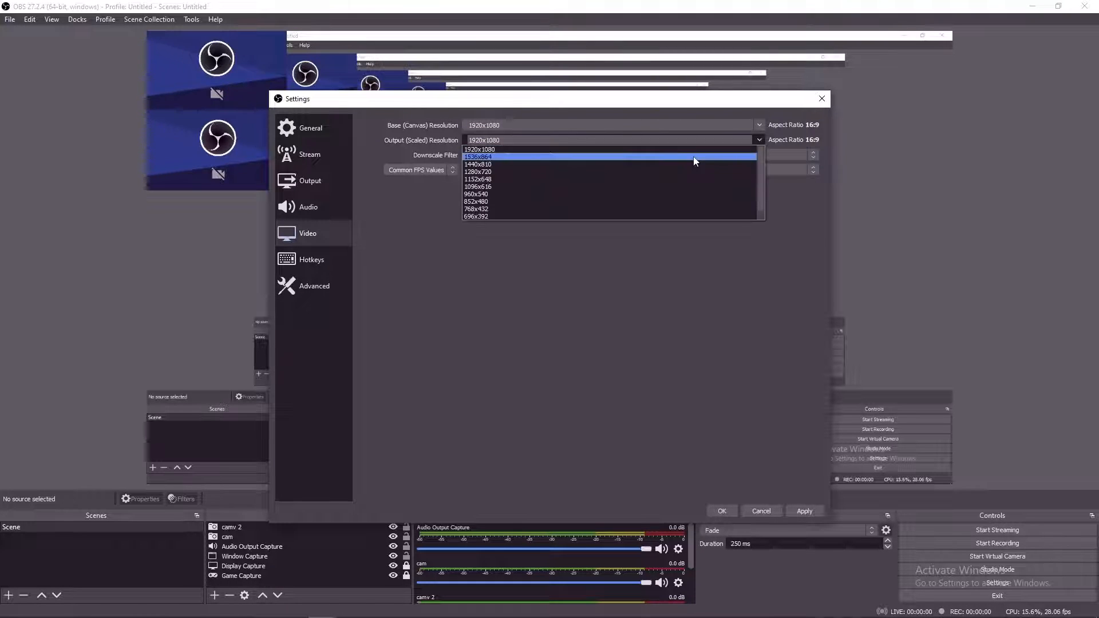
scroll(492, 188, "down", 1)
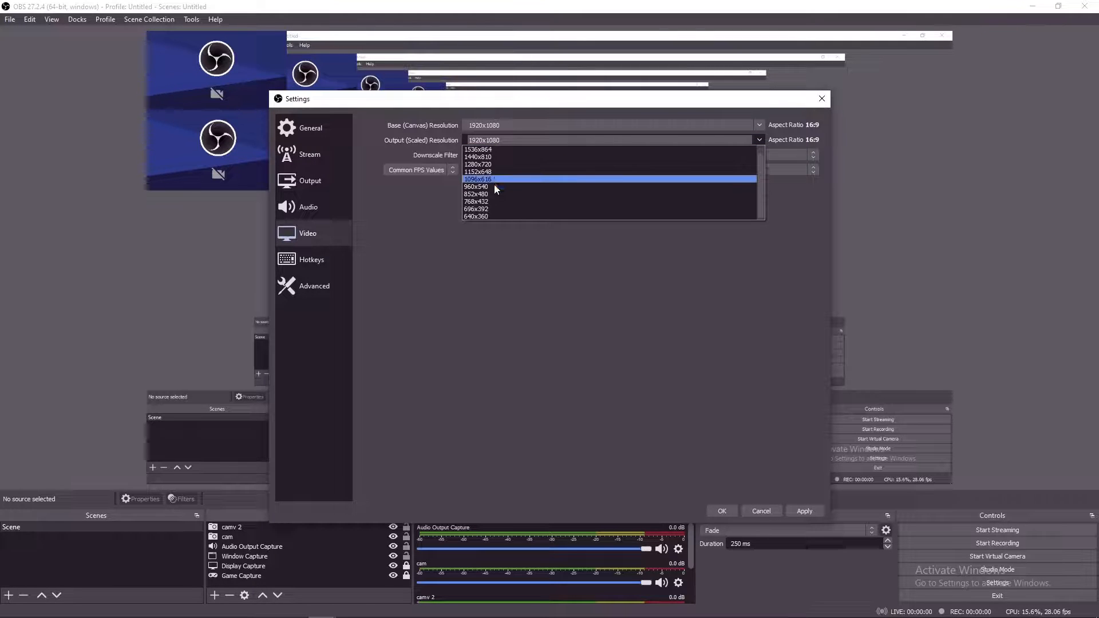
scroll(491, 186, "up", 1)
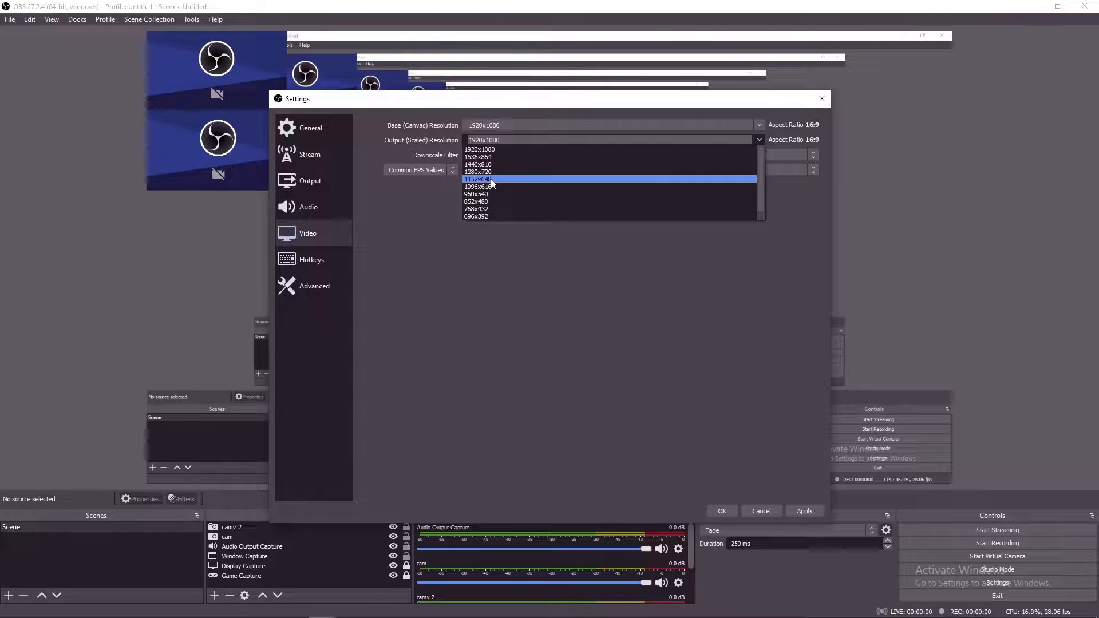
left_click(473, 150)
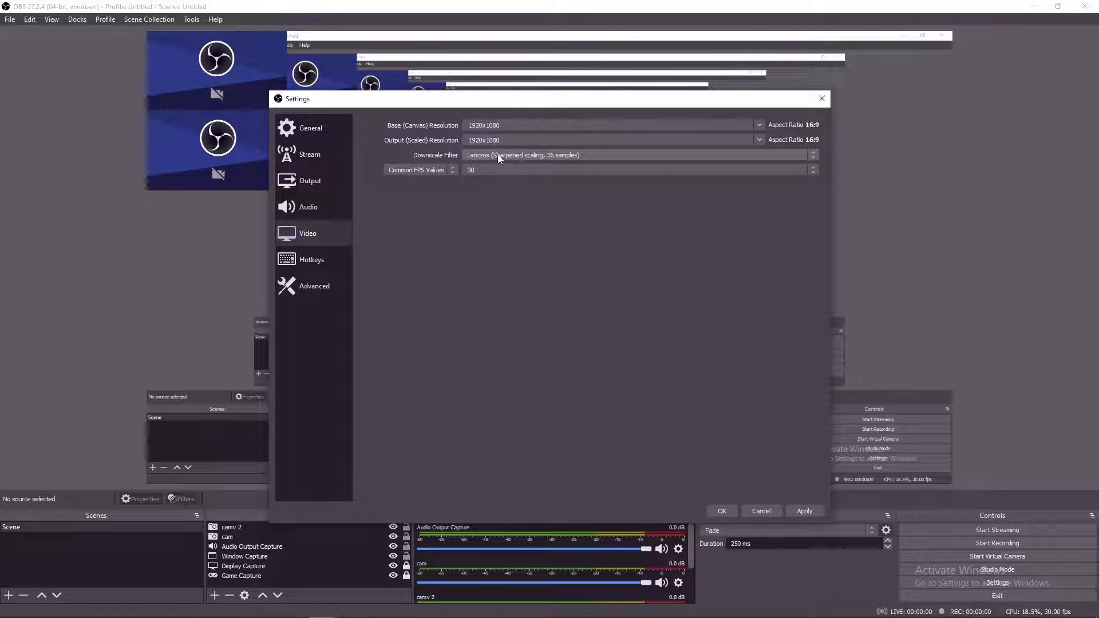
Review the downscale filter choices, keeping Lanczos (Sharpened scaling, 36 samples).
left_click(814, 154)
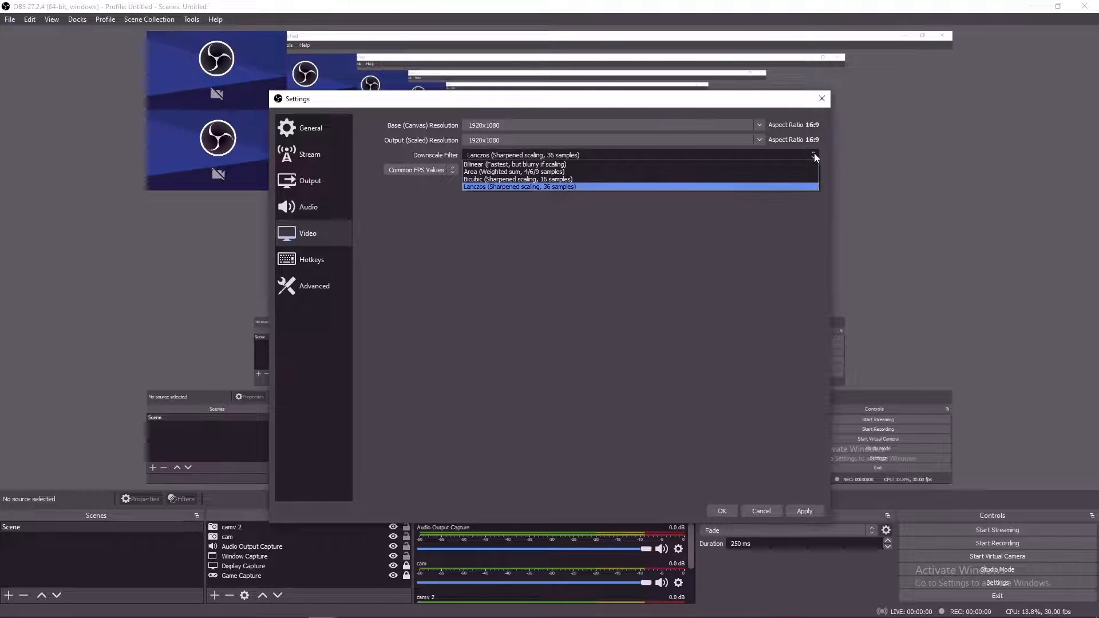
left_click(550, 186)
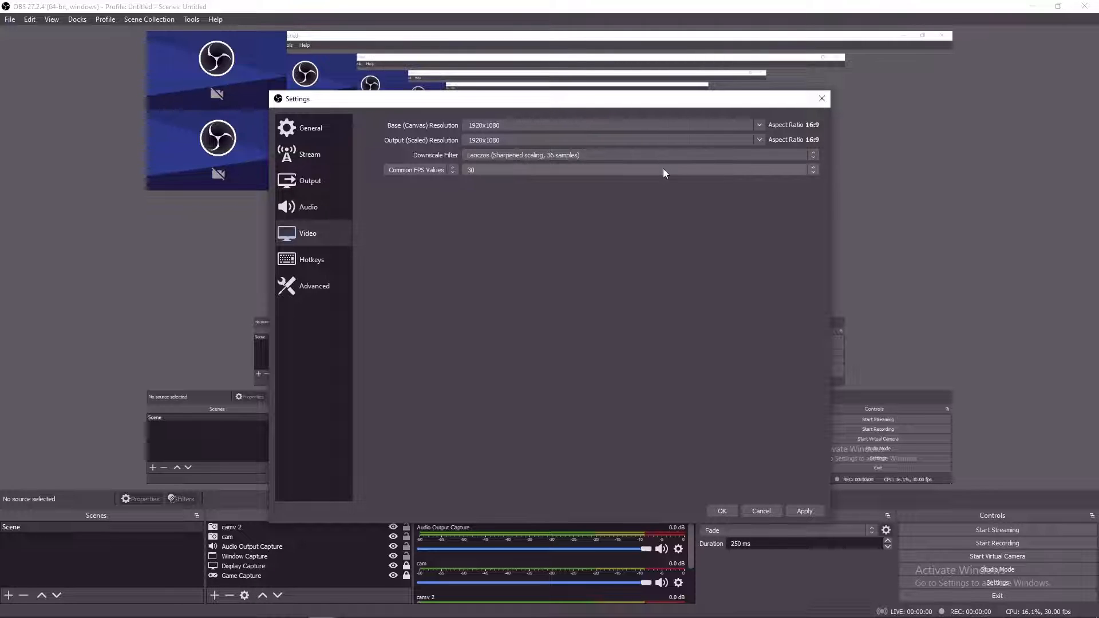
left_click(566, 154)
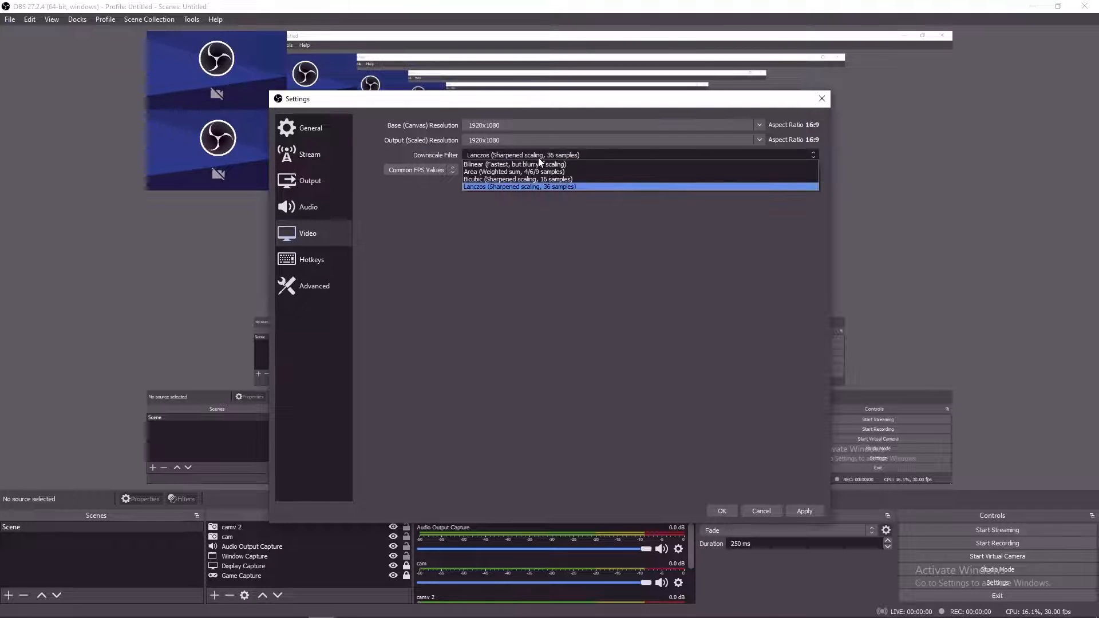
left_click(485, 187)
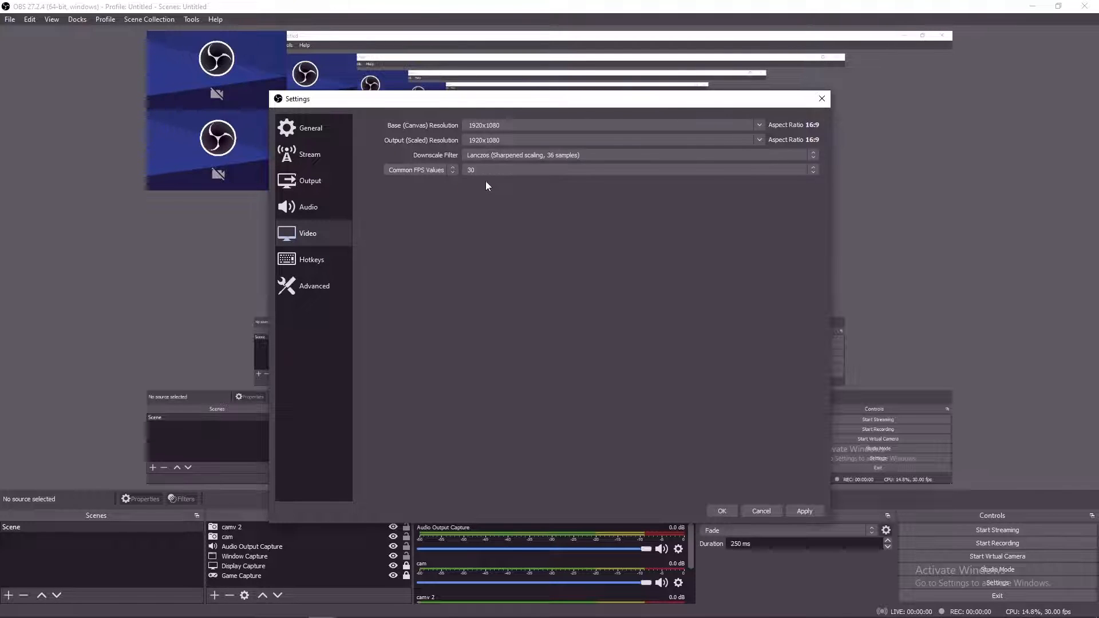
Keep the common FPS value at 30 and apply the settings.
left_click(814, 172)
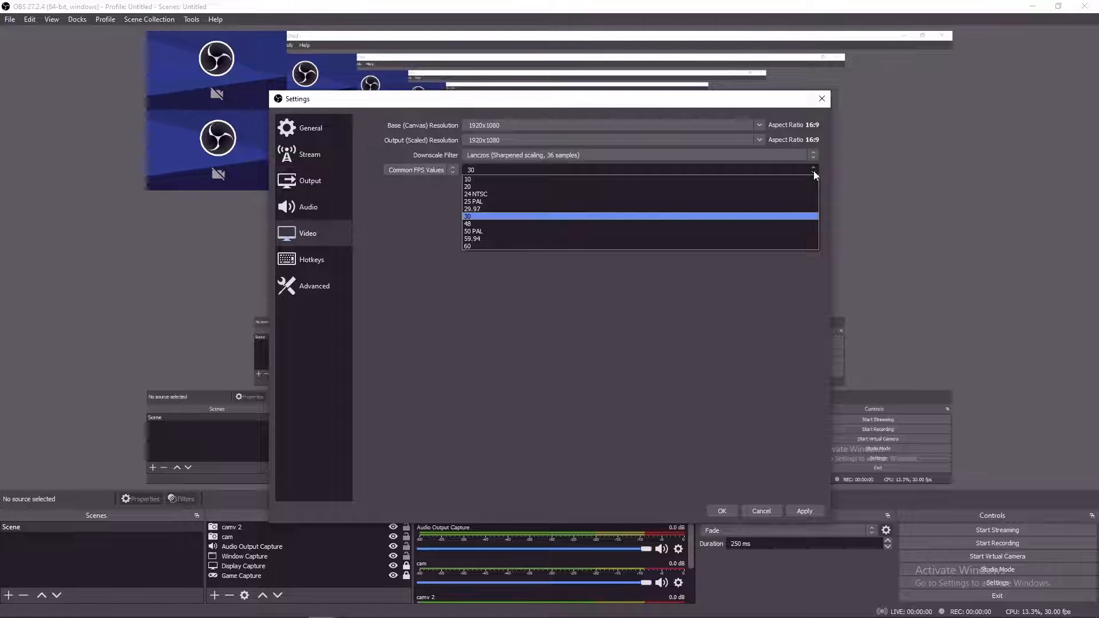
left_click(477, 217)
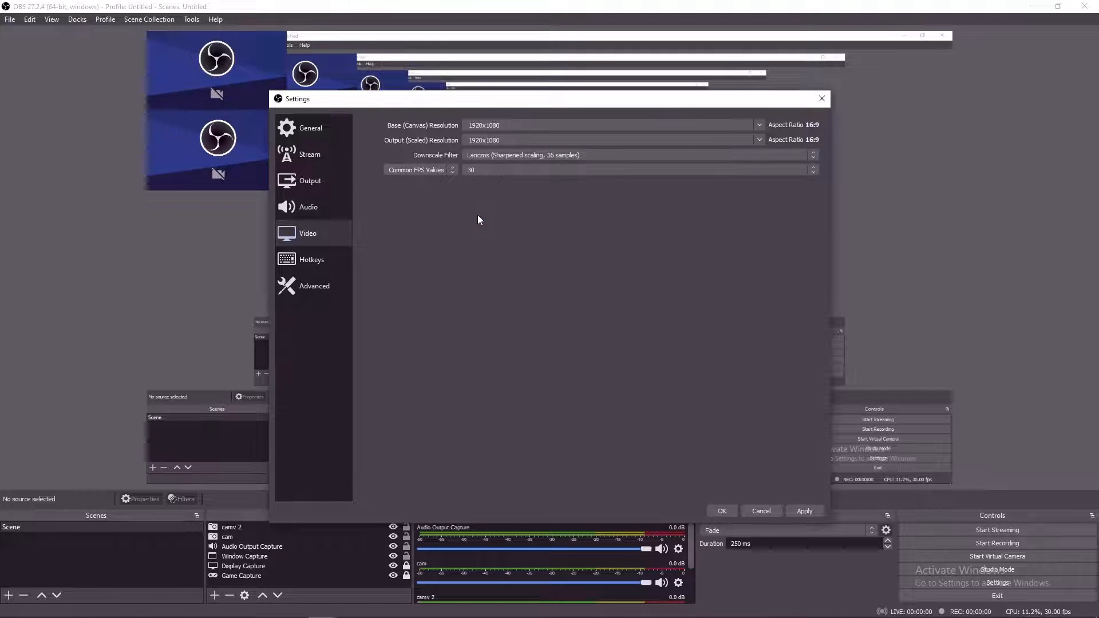
left_click(810, 514)
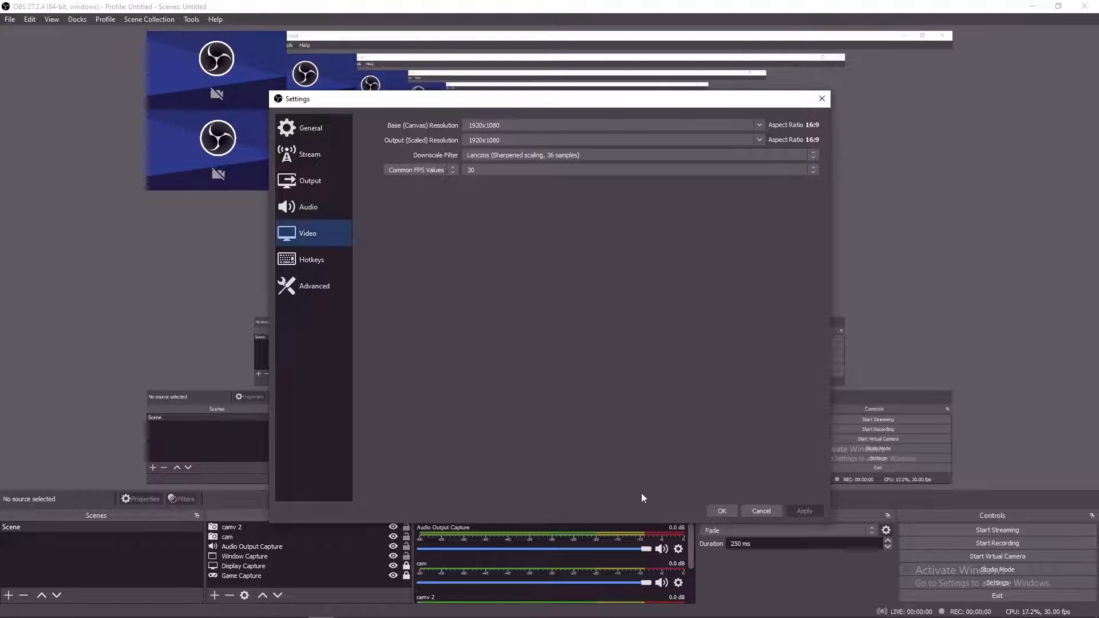
Examine the hotkey assignments for streaming, recording, scene and audio source actions.
left_click(322, 259)
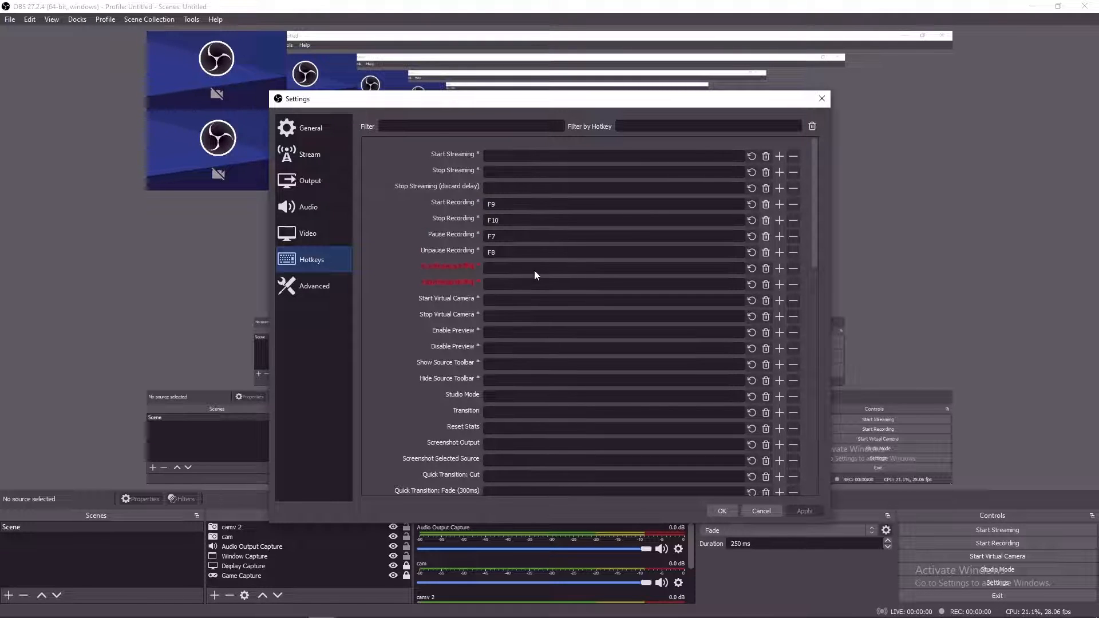
scroll(534, 270, "down", 15)
scroll(533, 439, "up", 15)
scroll(602, 278, "down", 10)
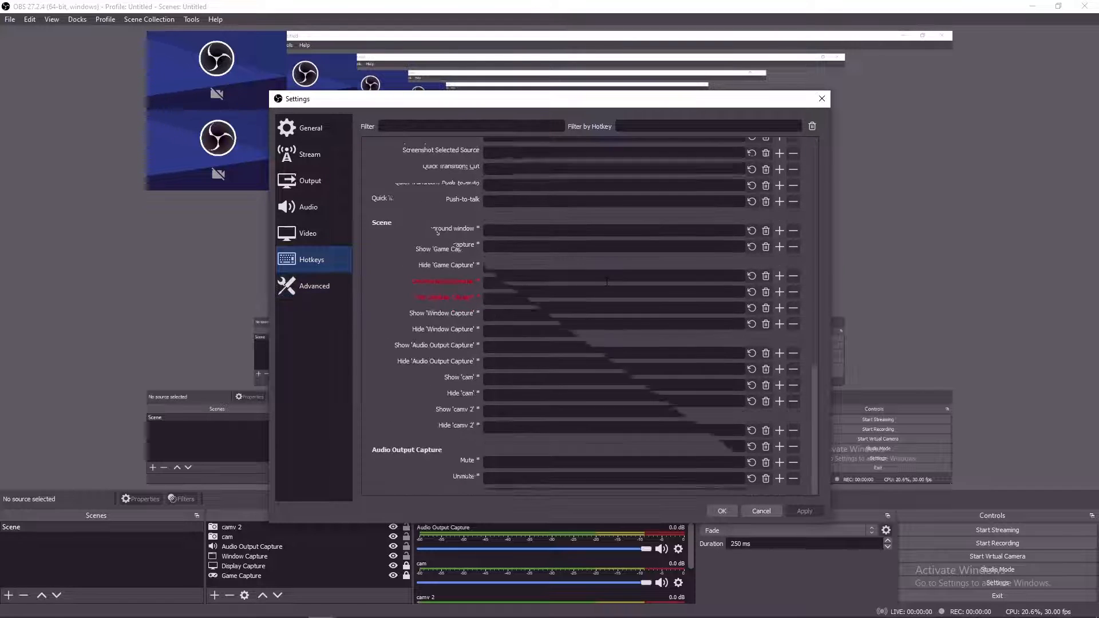
scroll(602, 278, "up", 10)
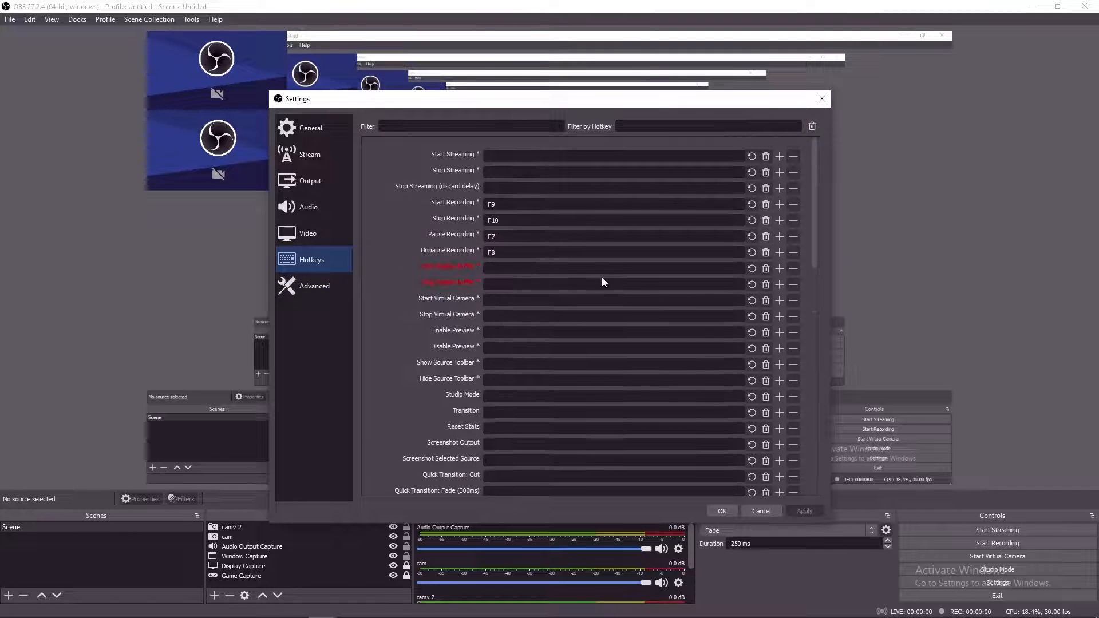
Review the process priority levels in the advanced settings, keeping Normal.
left_click(335, 284)
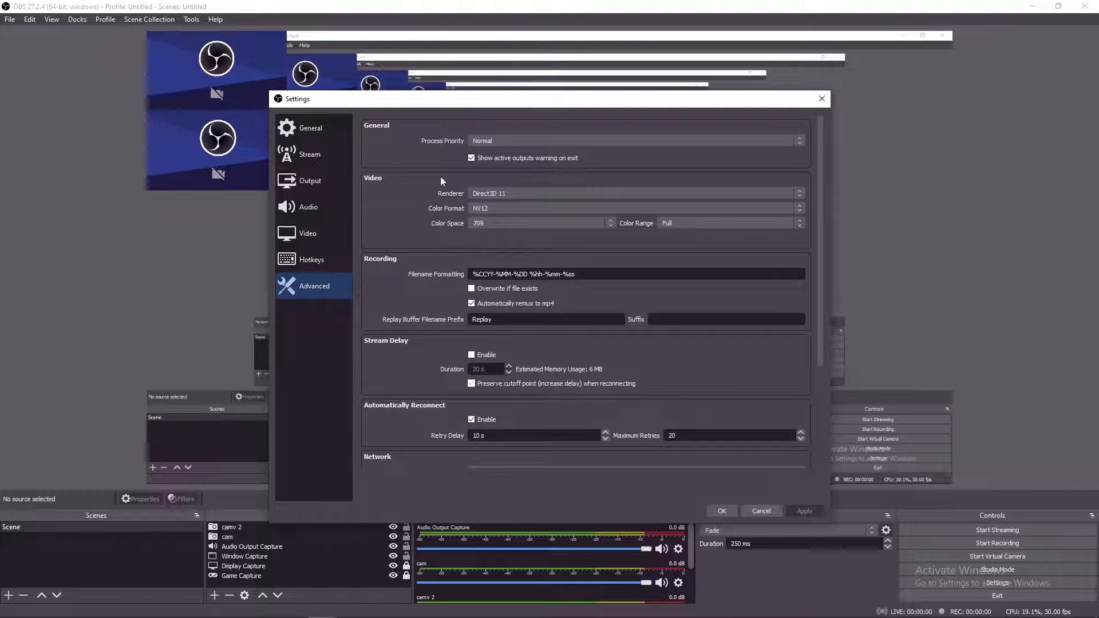
left_click(499, 139)
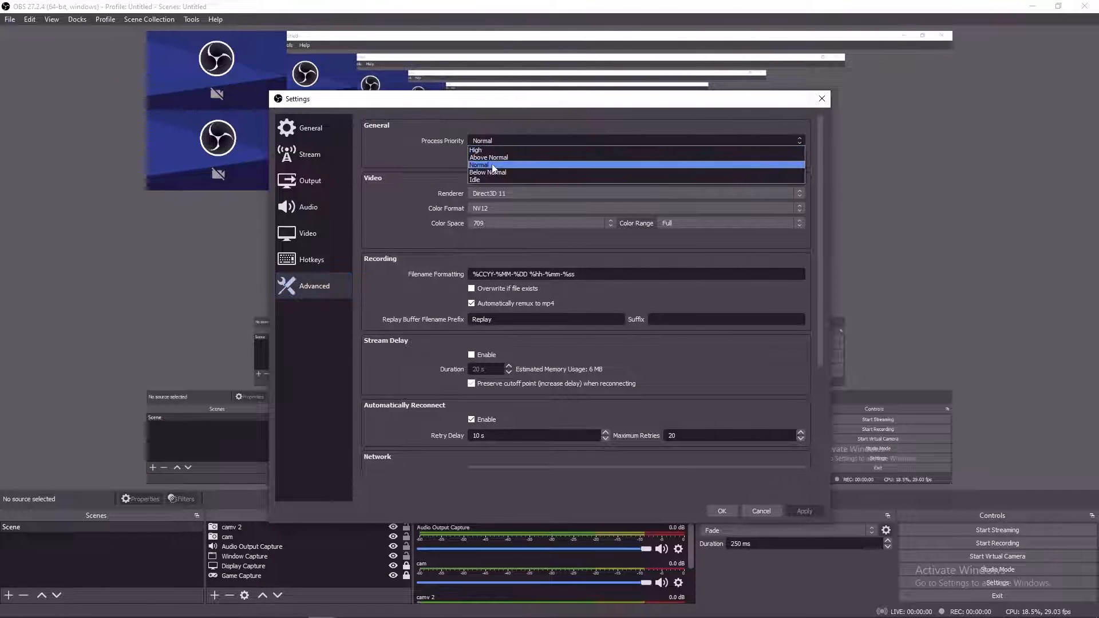
left_click(493, 165)
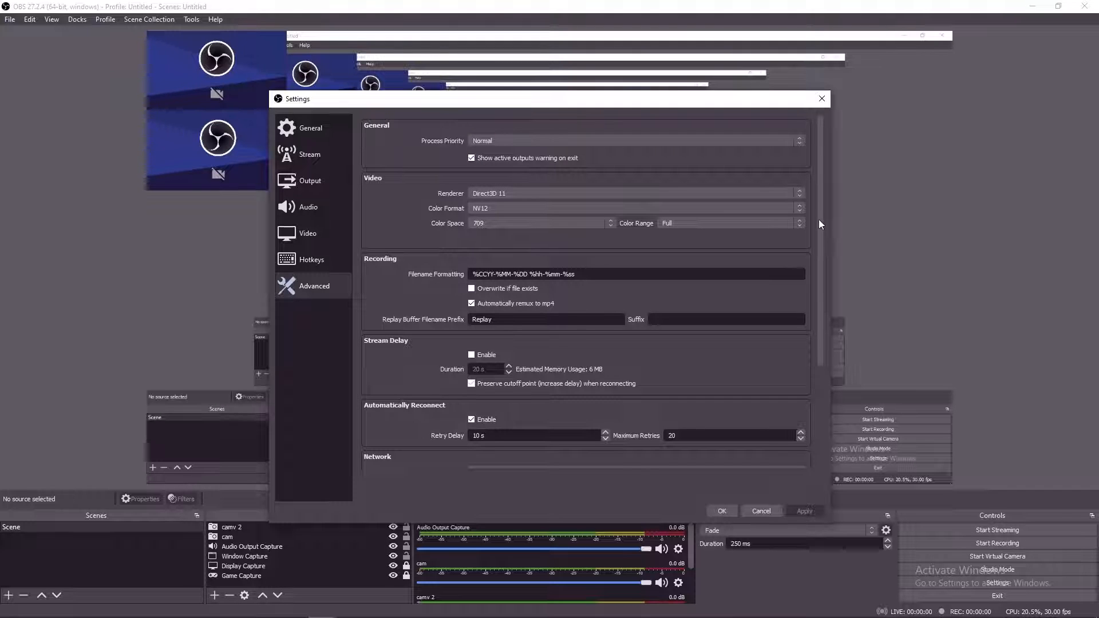
scroll(823, 224, "down", 1)
left_click(541, 133)
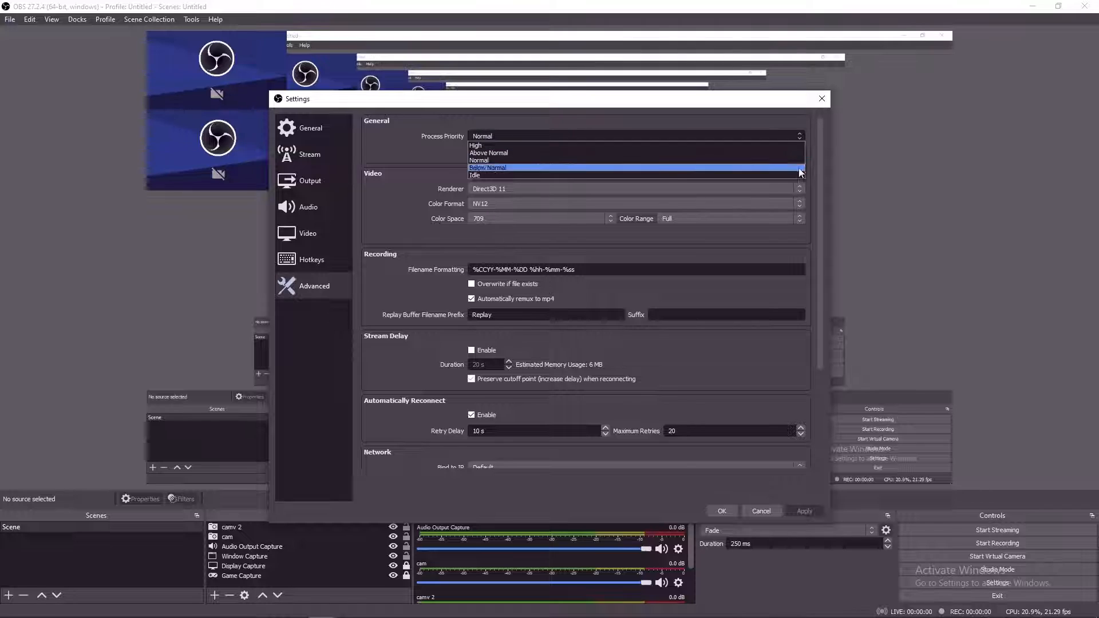
left_click(486, 161)
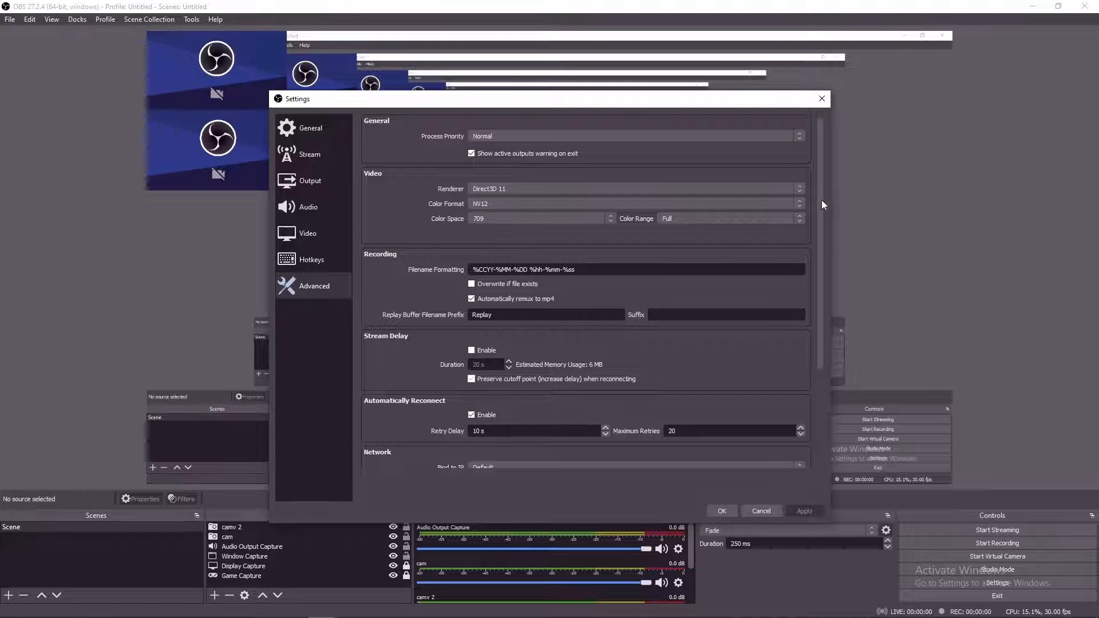
Review the renderer choices in the advanced video settings, keeping Direct3D 11.
left_click_drag(820, 200, 818, 205)
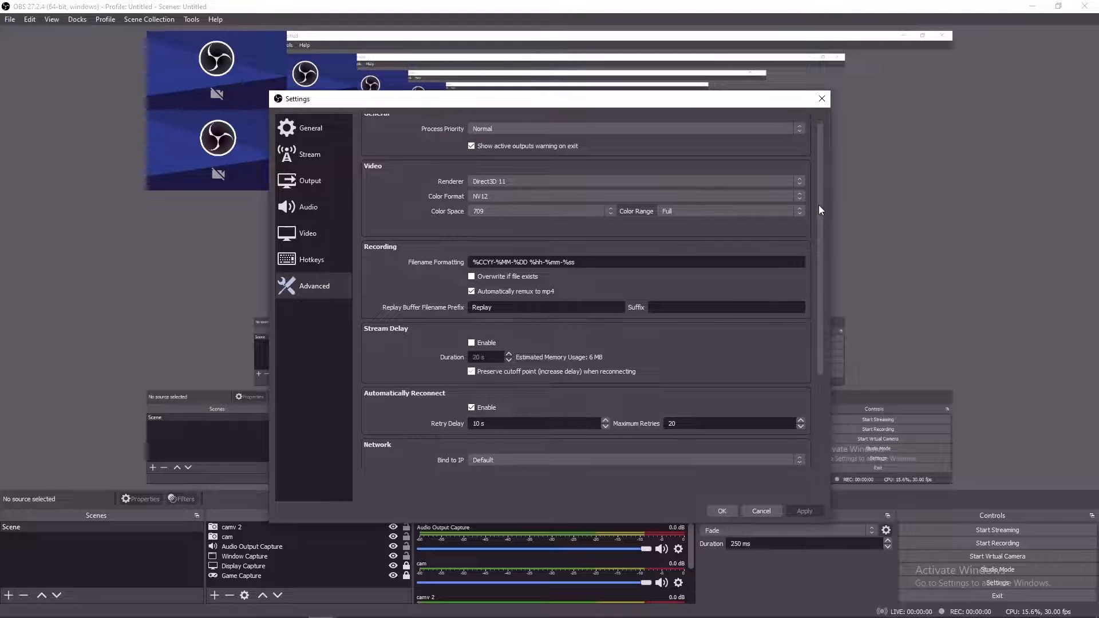
left_click(512, 181)
left_click(508, 191)
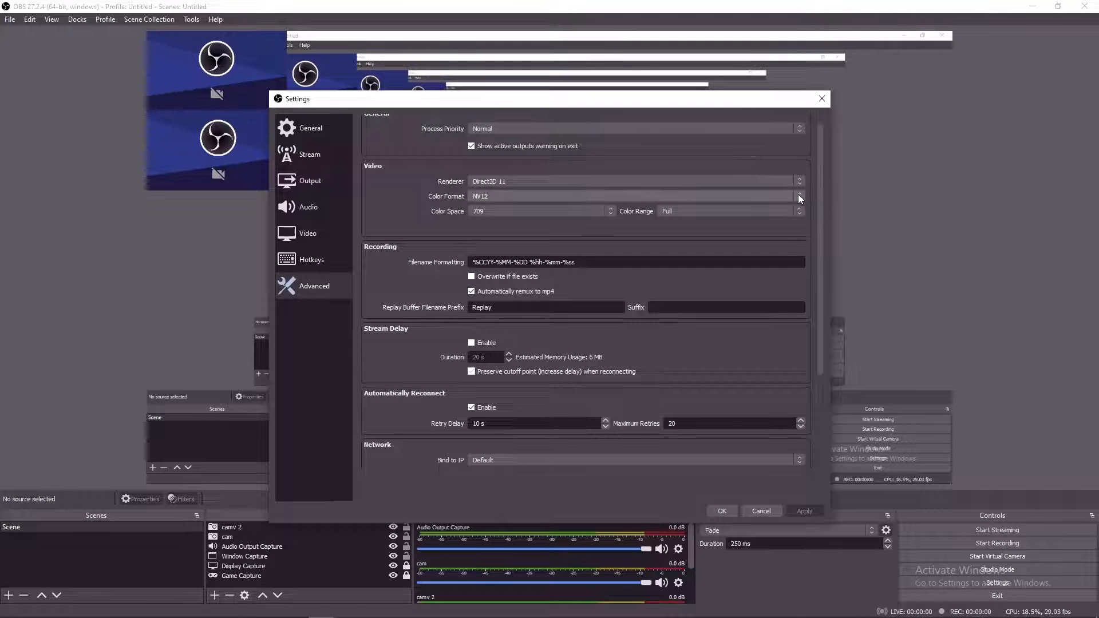
Try the I444 and RGB color formats in the advanced video settings and return the format to NV12.
left_click(481, 196)
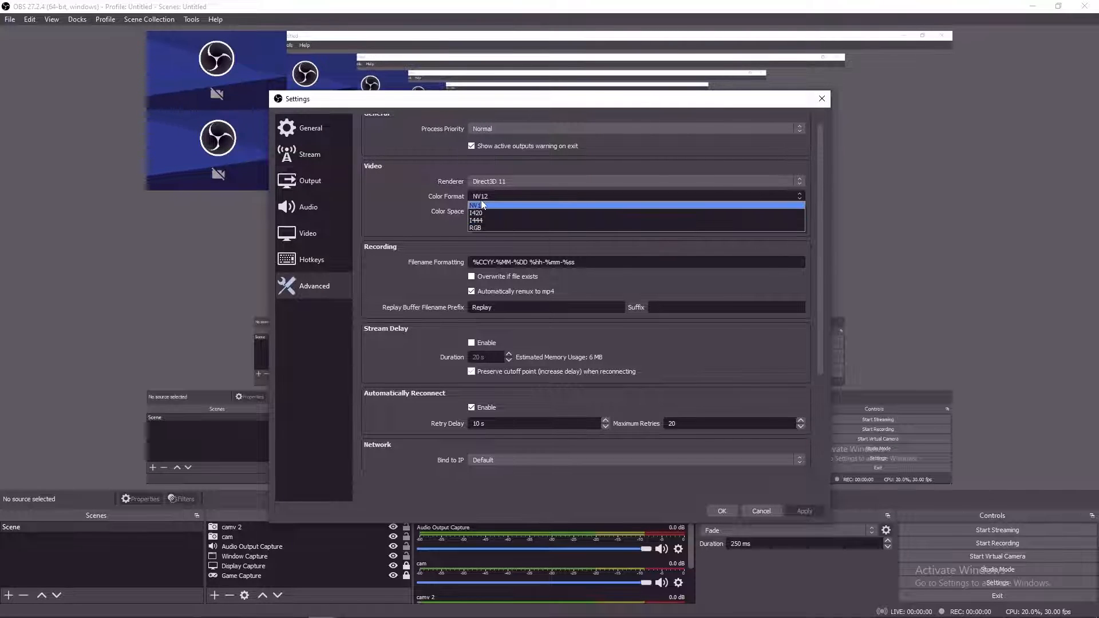
left_click(478, 227)
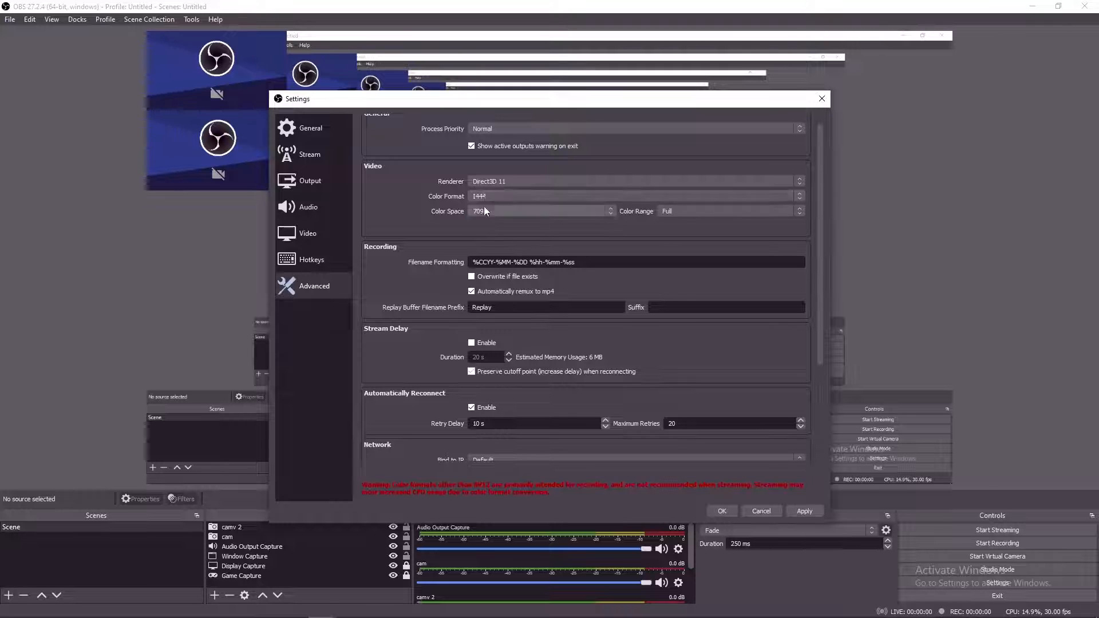
left_click(485, 197)
left_click(480, 229)
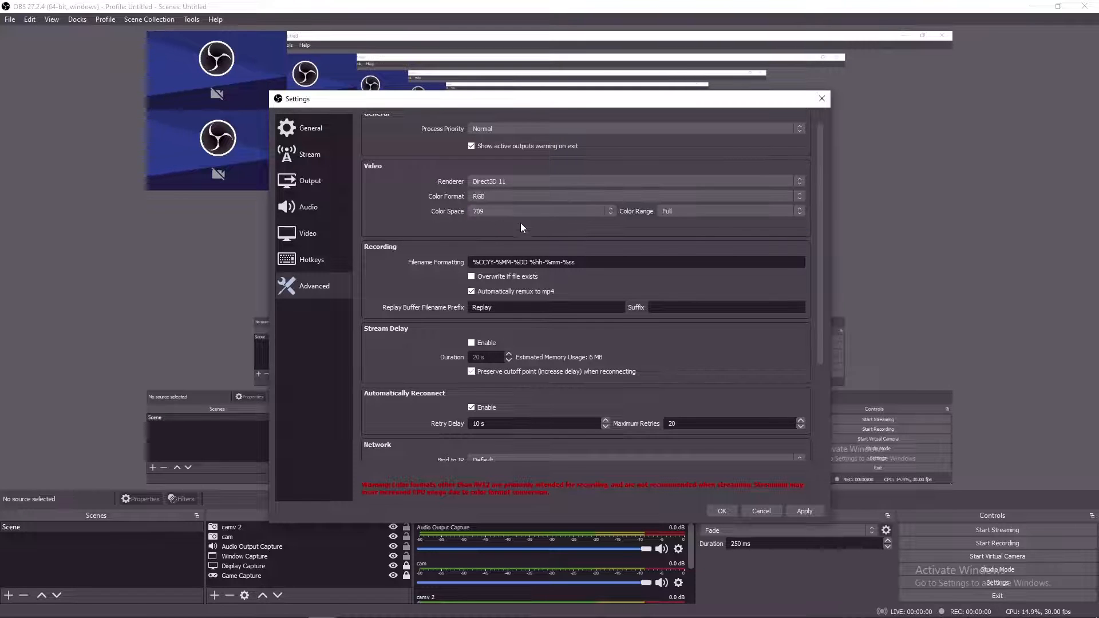
scroll(495, 249, "down", 3)
scroll(507, 242, "up", 4)
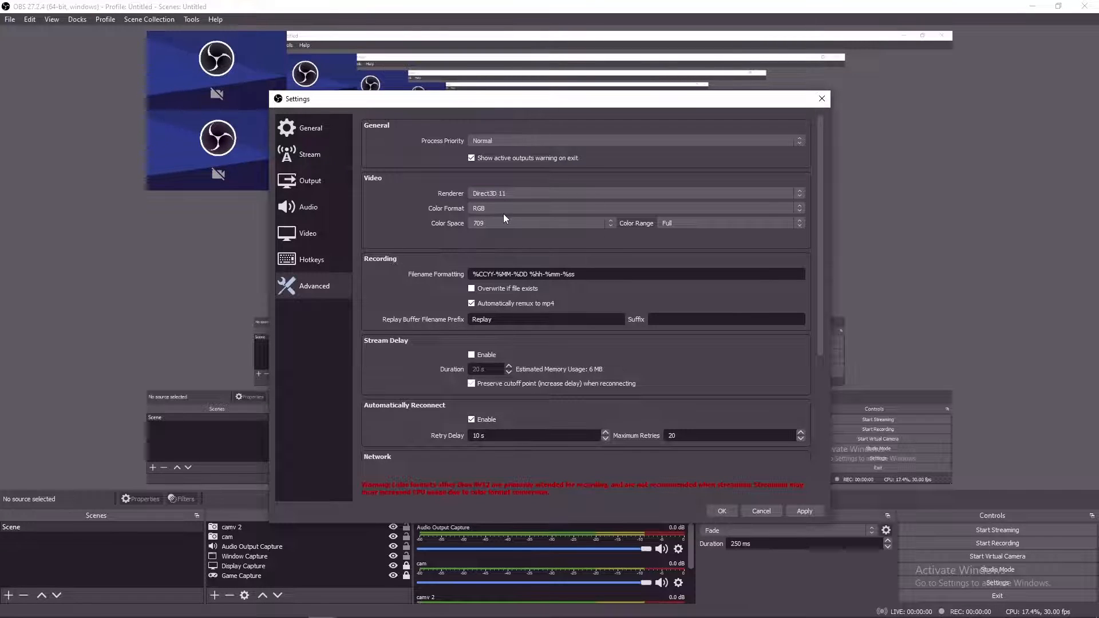
left_click(509, 211)
left_click(502, 218)
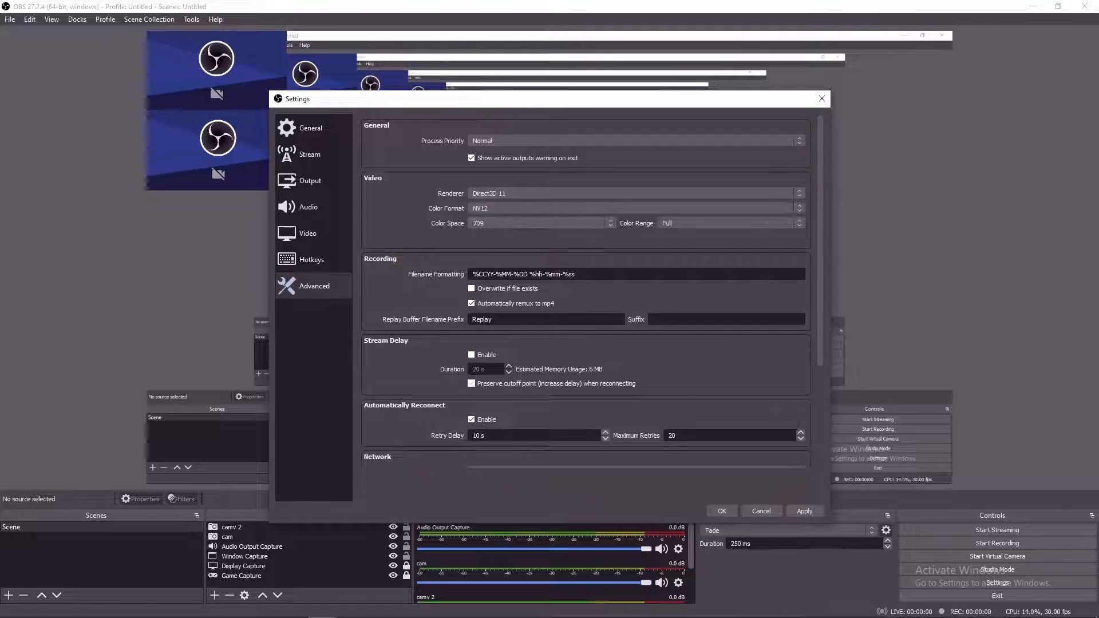
Review the list of color formats once more, keeping NV12.
left_click_drag(819, 309, 822, 321)
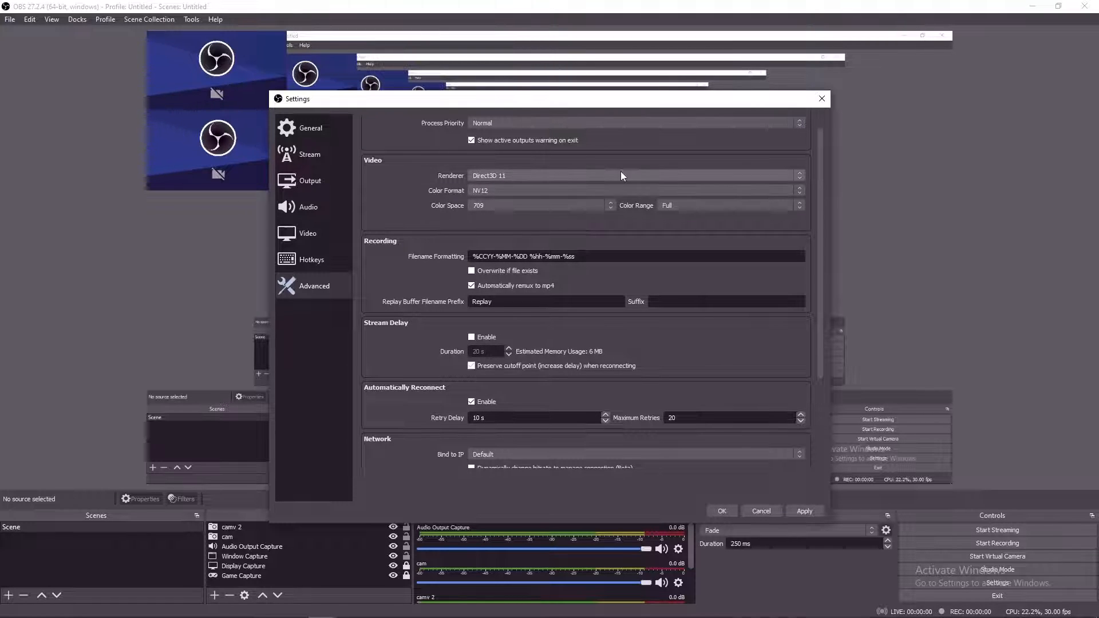
left_click(796, 193)
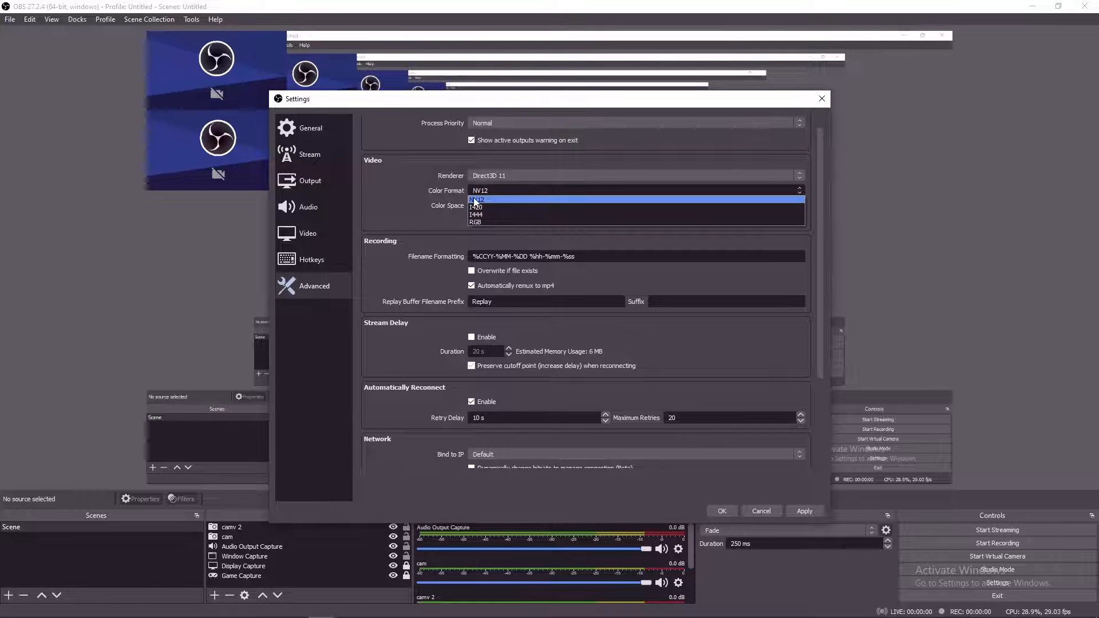
left_click(476, 200)
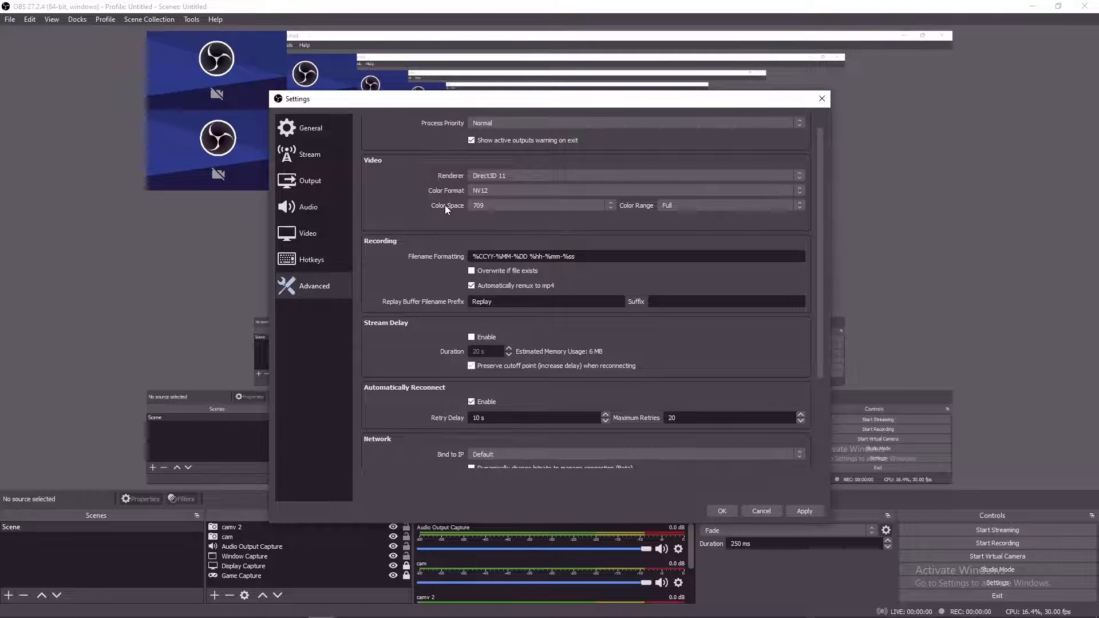
Review the color space and color range choices, keeping 709 and Full.
left_click(610, 207)
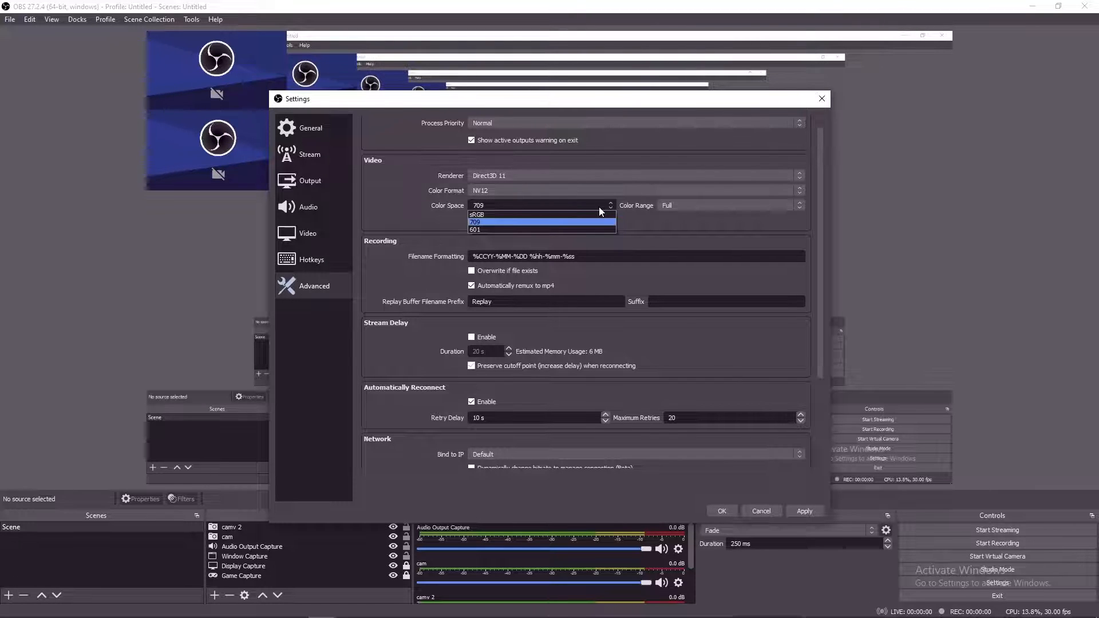
left_click(479, 222)
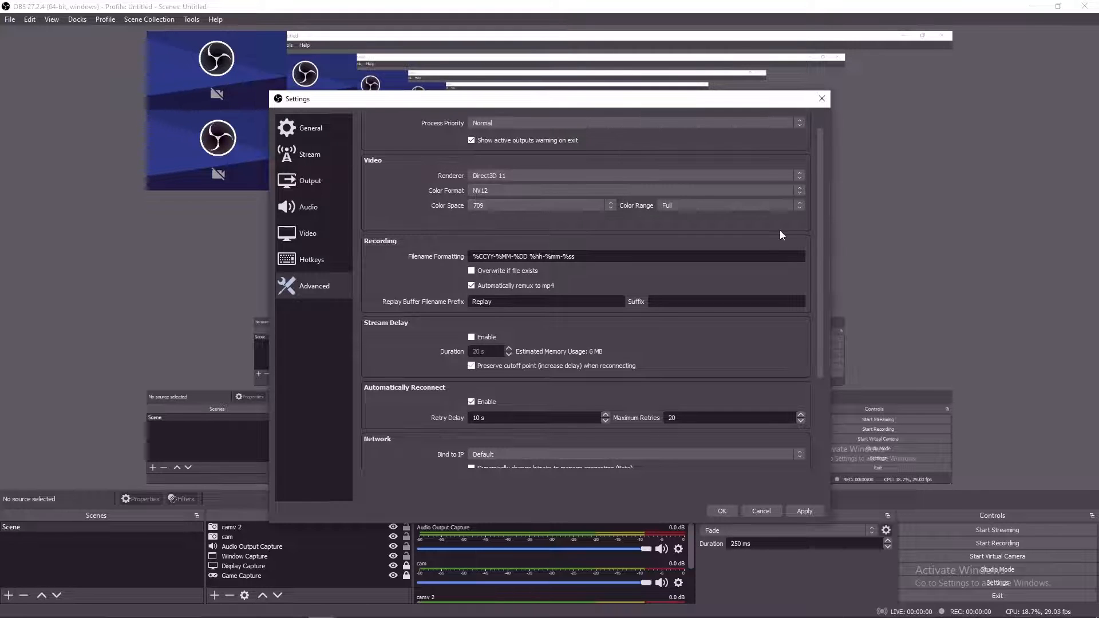
left_click(798, 204)
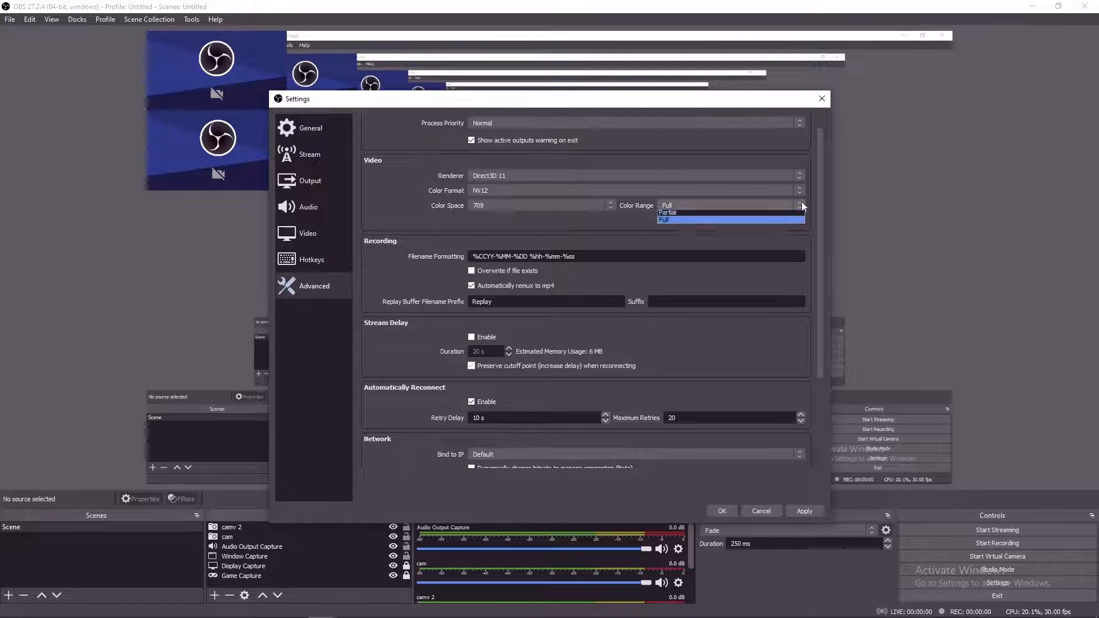
left_click(680, 223)
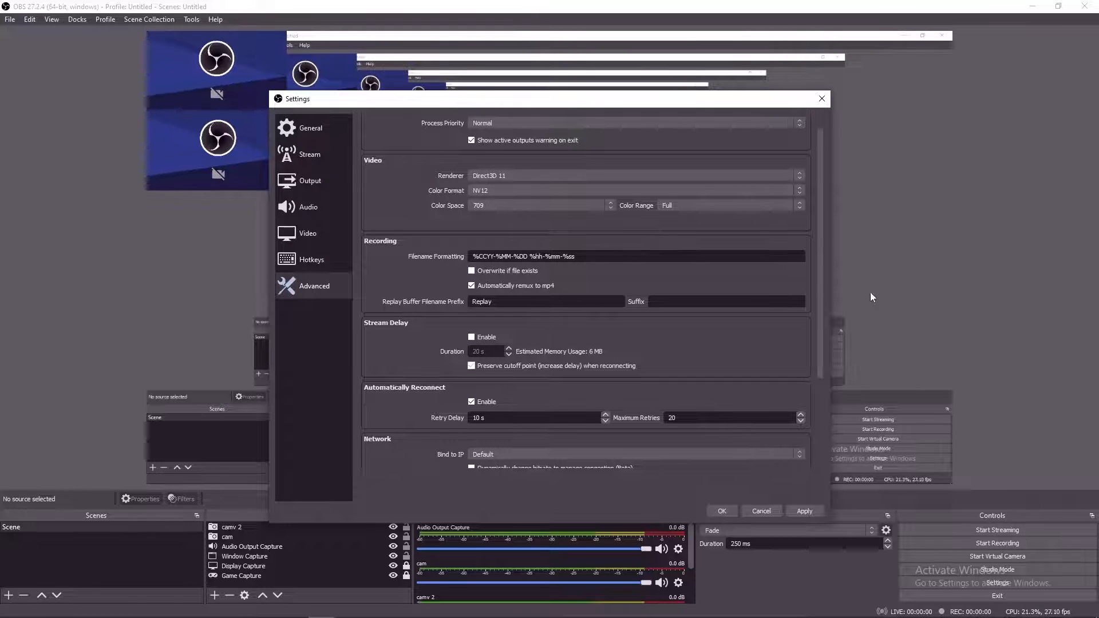
Examine the advanced recording options, including automatic remuxing to mp4 and the replay buffer filename suffix.
scroll(822, 330, "down", 2)
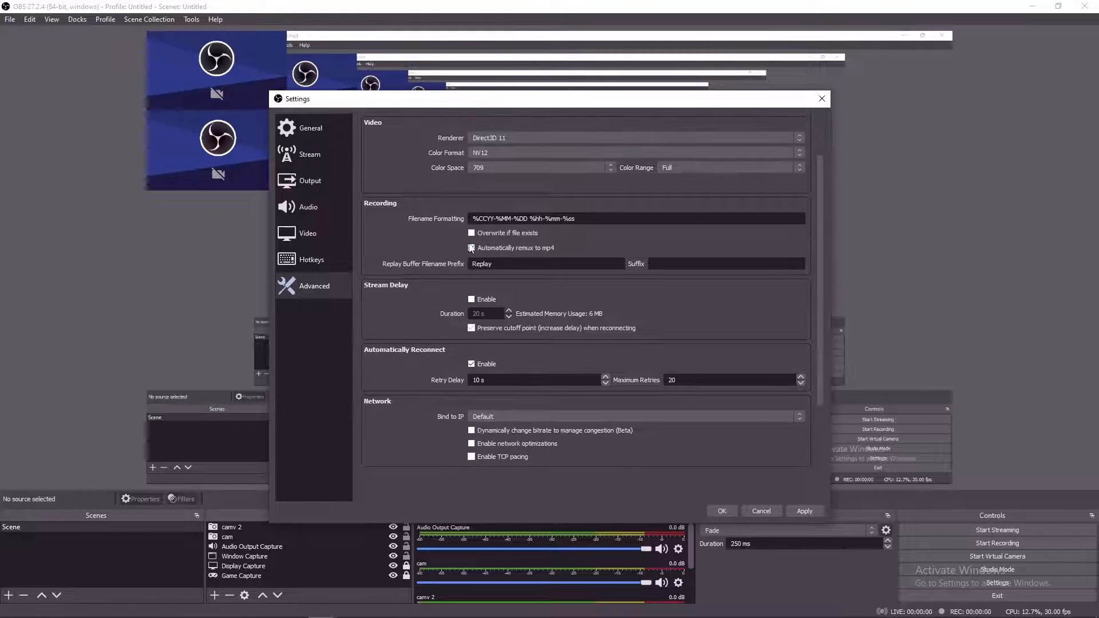
scroll(817, 352, "down", 1)
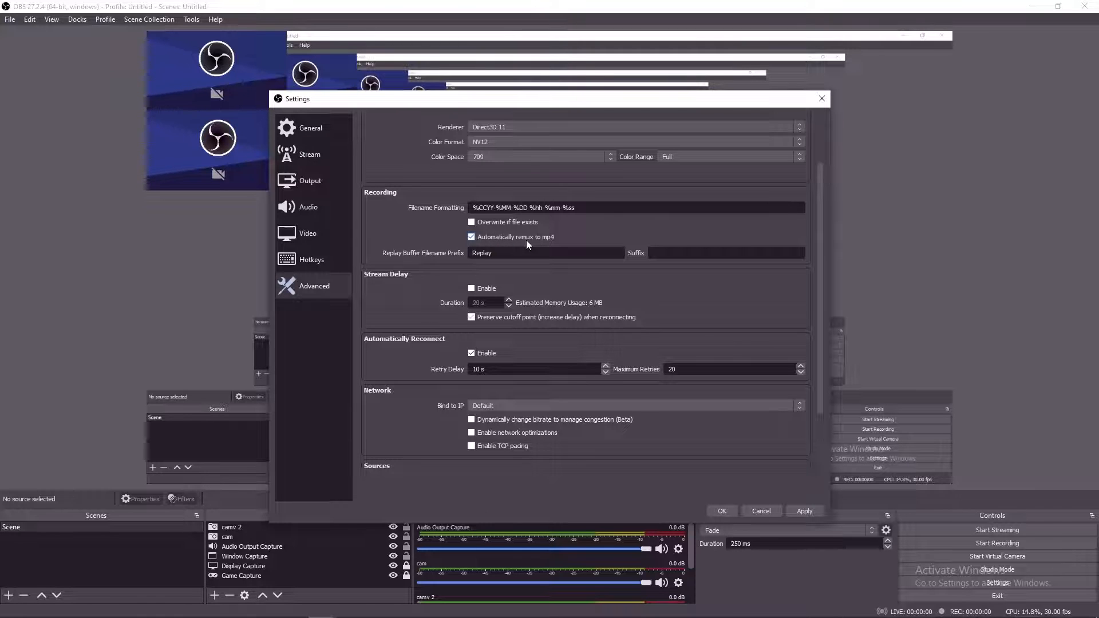
left_click(656, 253)
scroll(821, 303, "down", 1)
scroll(809, 346, "down", 1)
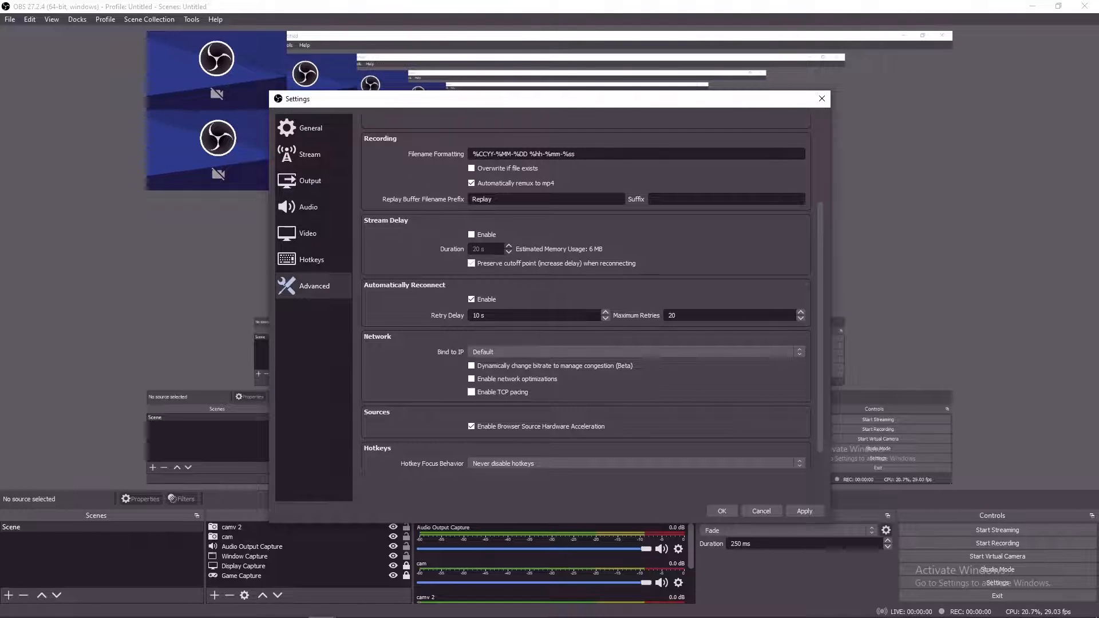
Try adjusting the automatic reconnect values, returning the retry delay to 10 s and the maximum retries to 20.
left_click(604, 318)
left_click(605, 313)
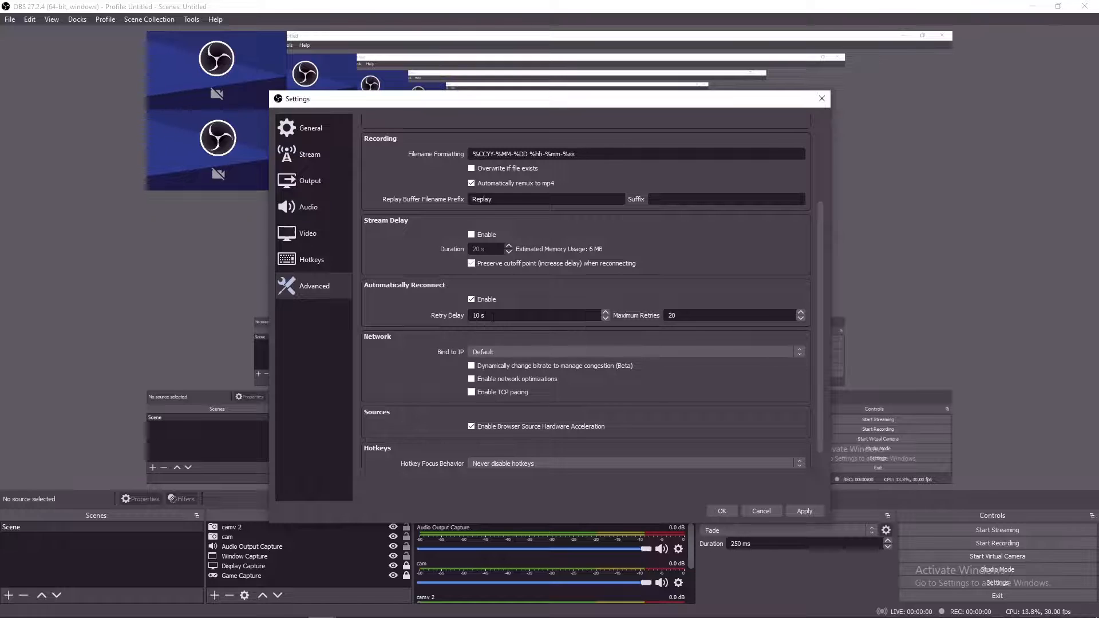
left_click(800, 318)
left_click(800, 318)
left_click(800, 313)
left_click(801, 312)
Review the network addresses available for Bind to IP, keeping Default.
scroll(816, 366, "down", 2)
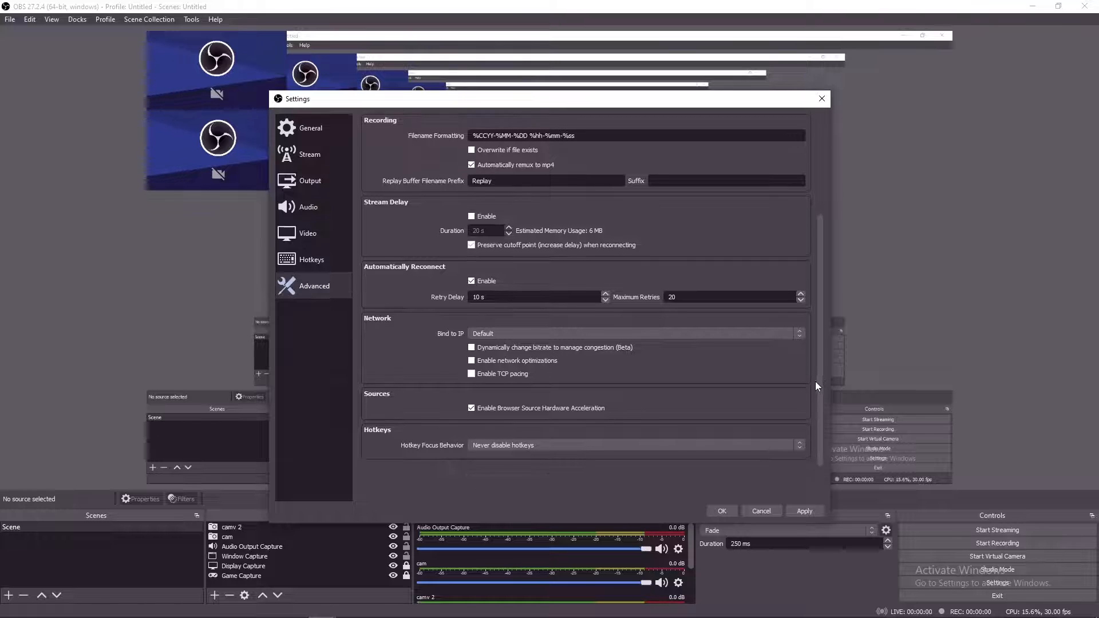
left_click(487, 332)
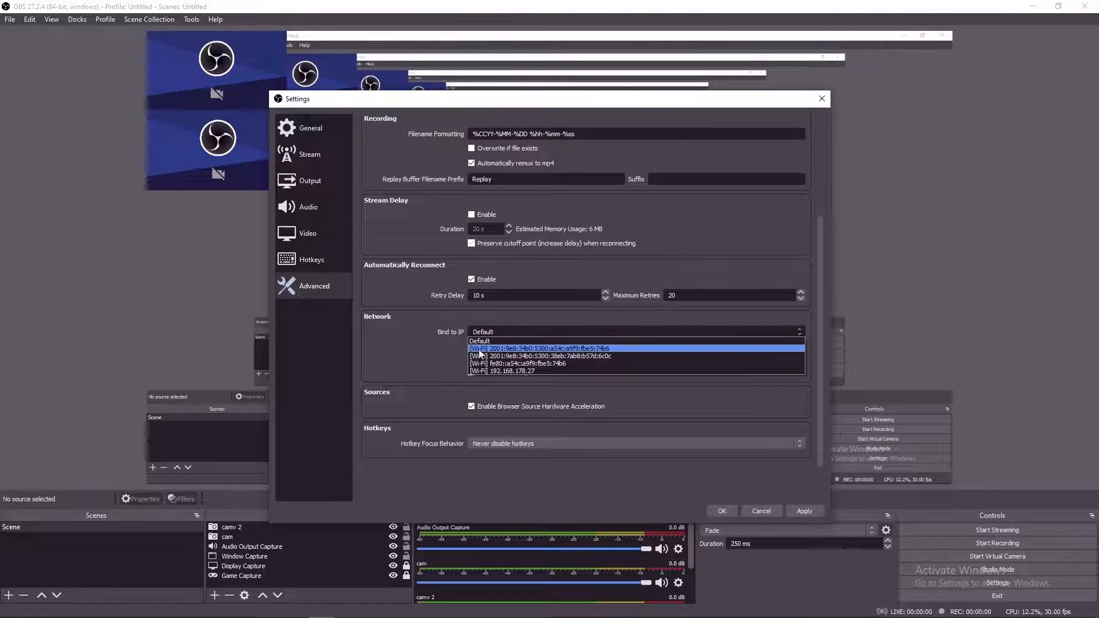
left_click(478, 343)
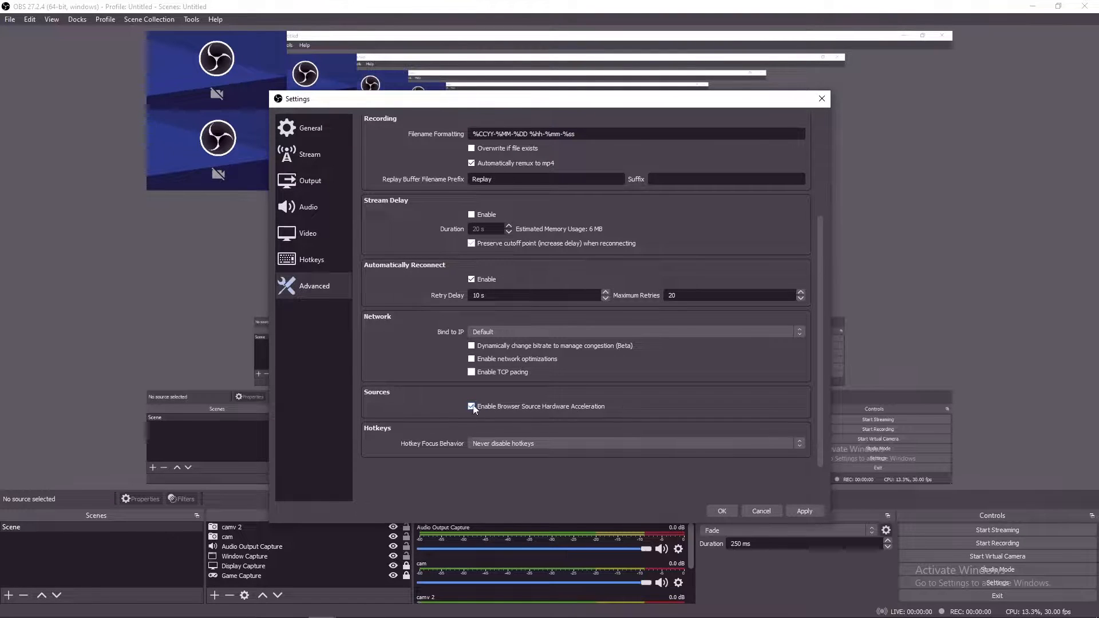
Keep the hotkey focus behavior at Never disable hotkeys and accept the settings.
left_click(499, 446)
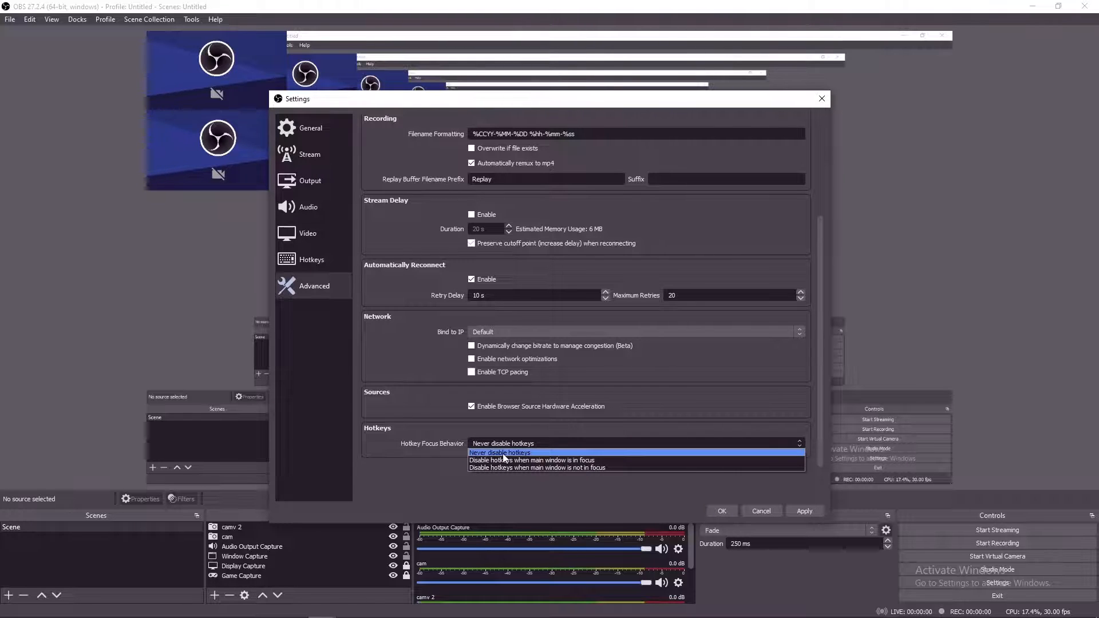
left_click(503, 452)
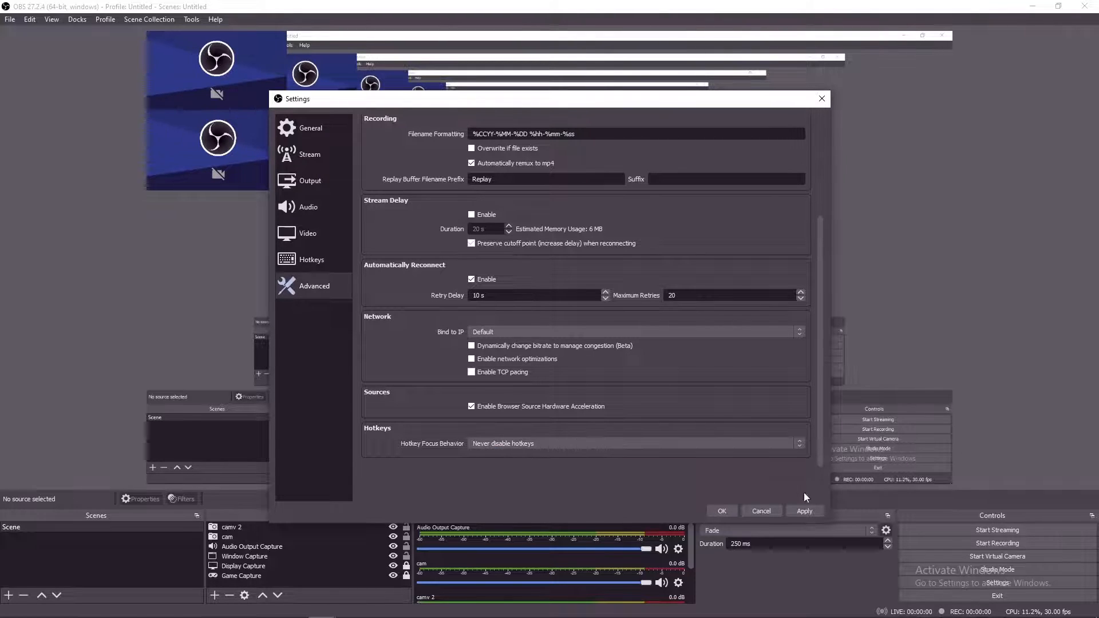
left_click(721, 510)
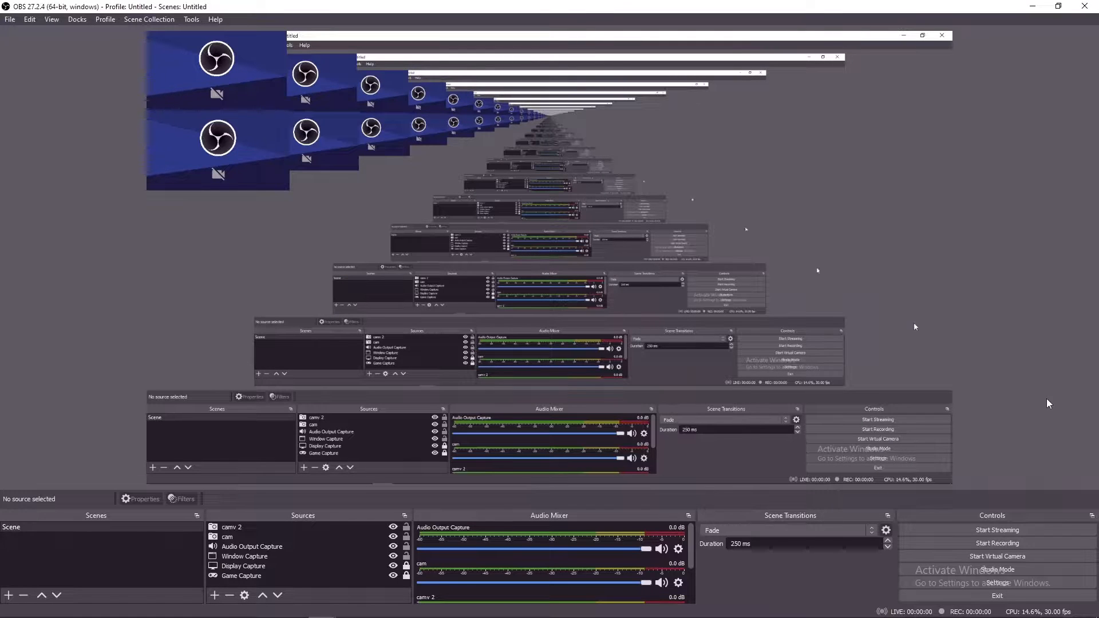
Open the duration of the Fade scene transition for editing.
left_click(886, 545)
left_click(773, 543)
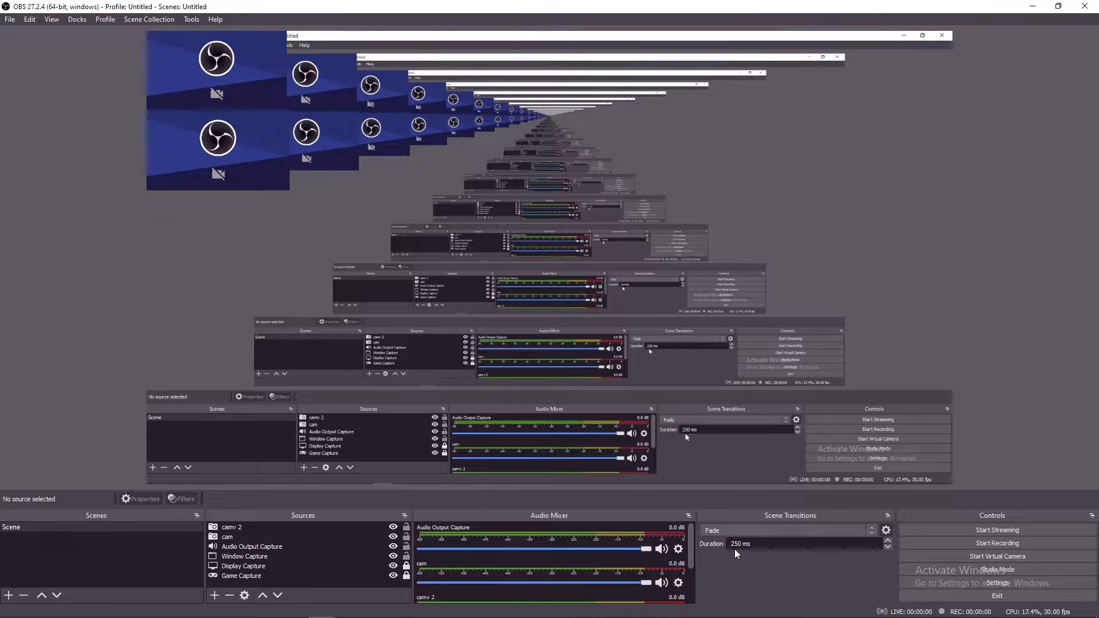